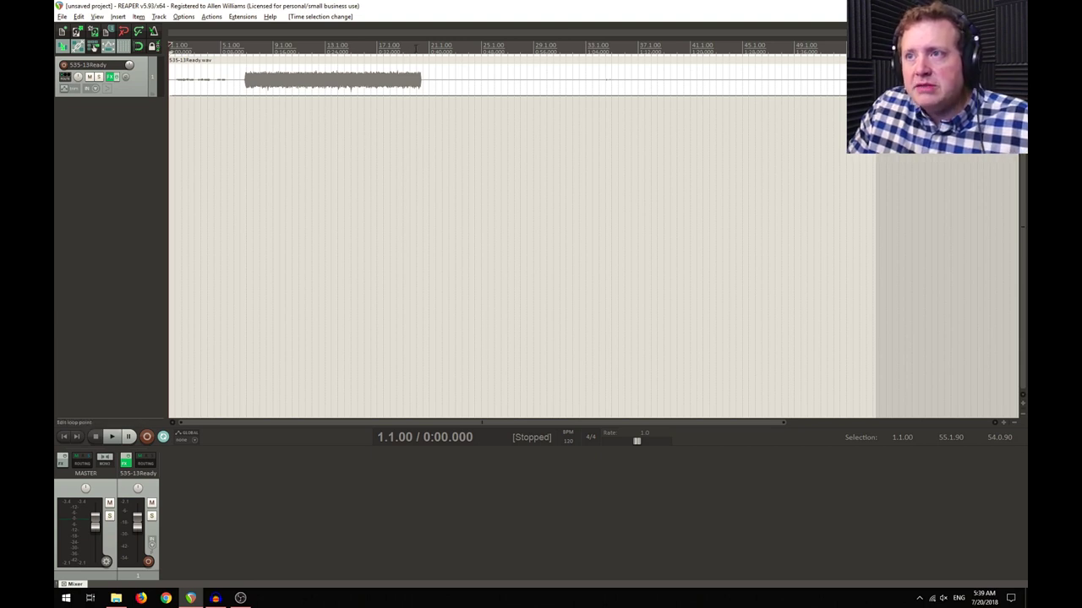
Play from near the clip's end and select the silence from 21.2.09 to 22.4.17
click(416, 48)
scroll(515, 130, up, 3)
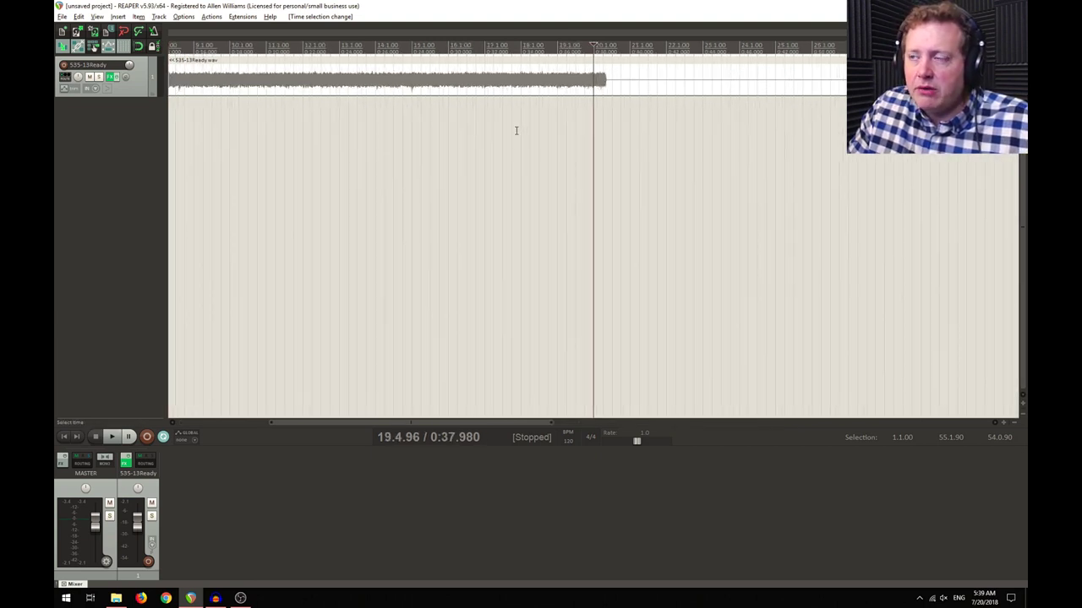
key(space)
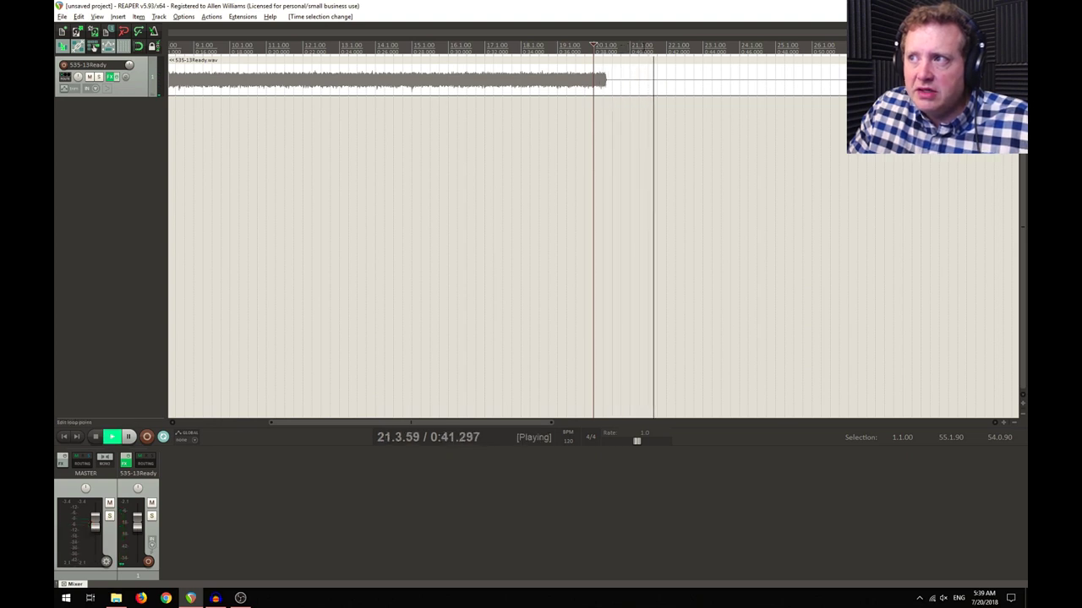
mouse_move(662, 53)
mouse_down()
mouse_move(647, 54)
mouse_move(673, 63)
mouse_move(695, 92)
mouse_up()
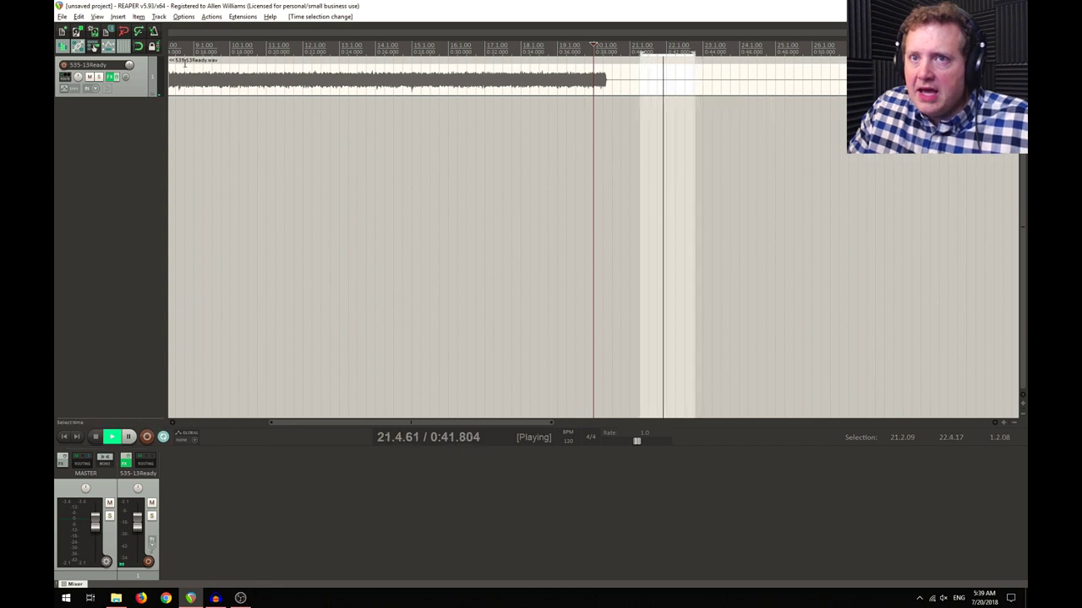
Enable ReaFir on the track and learn a noise profile from the silent stretch during playback, then stop
click(112, 77)
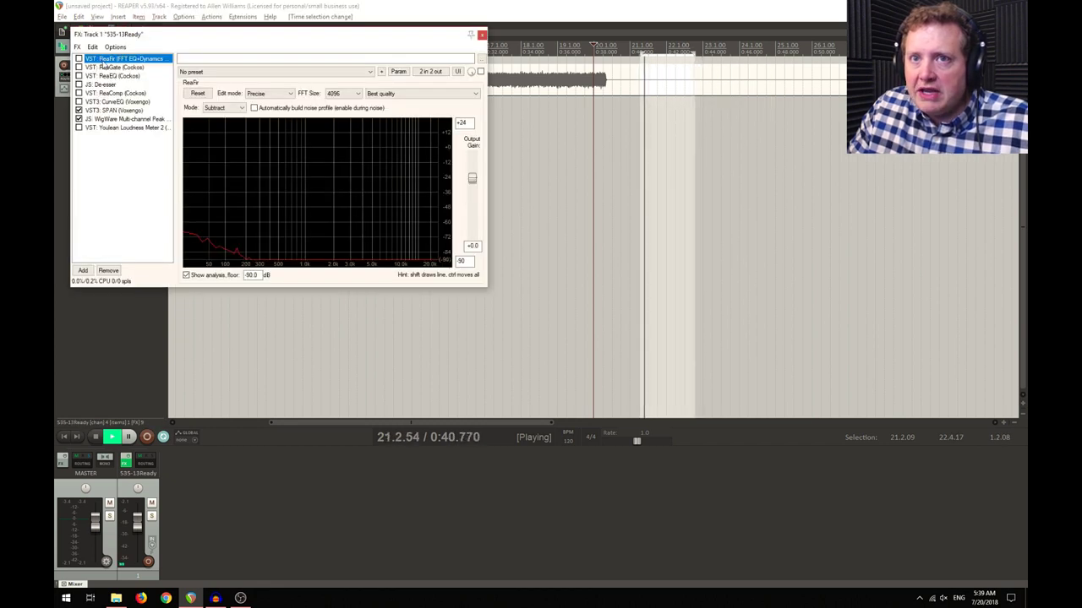
click(78, 59)
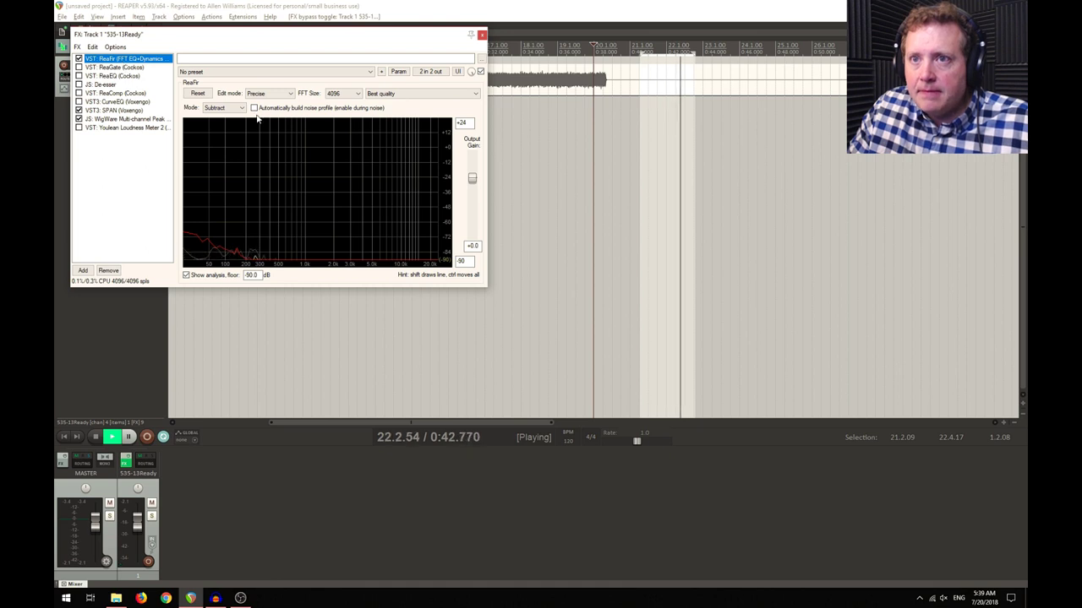
click(254, 109)
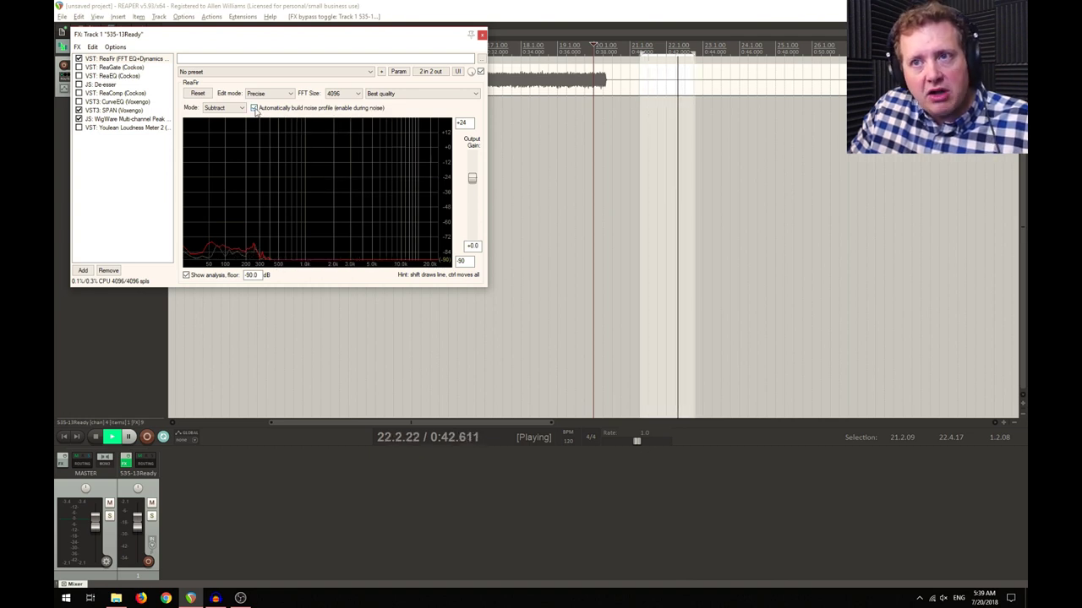
click(254, 108)
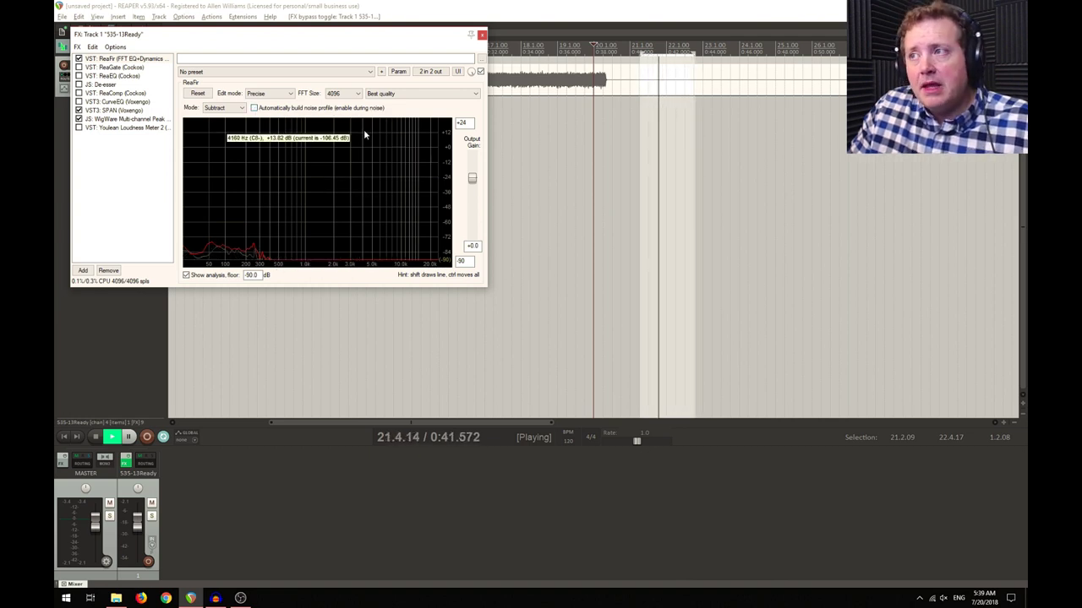
key(space)
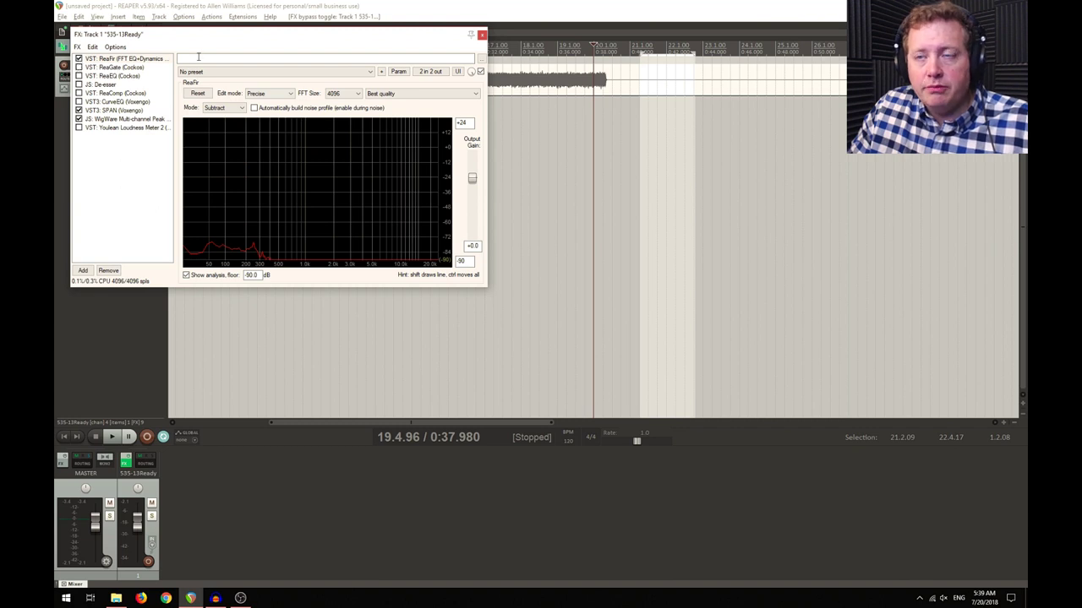
click(482, 35)
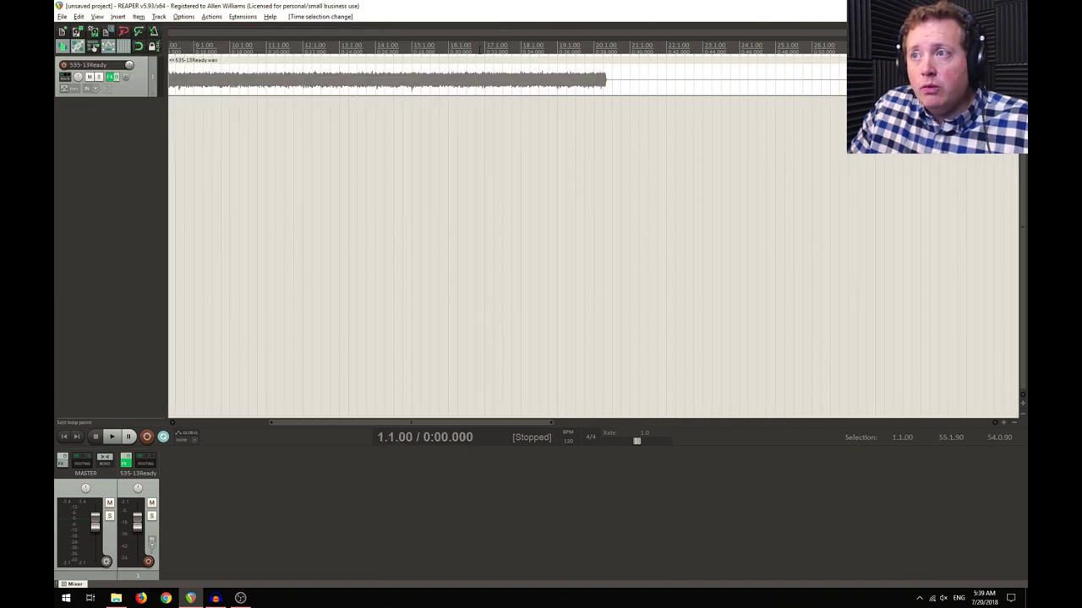
In the Render dialog, set the output folder to D:\Noise Floor\Live Test
click(62, 16)
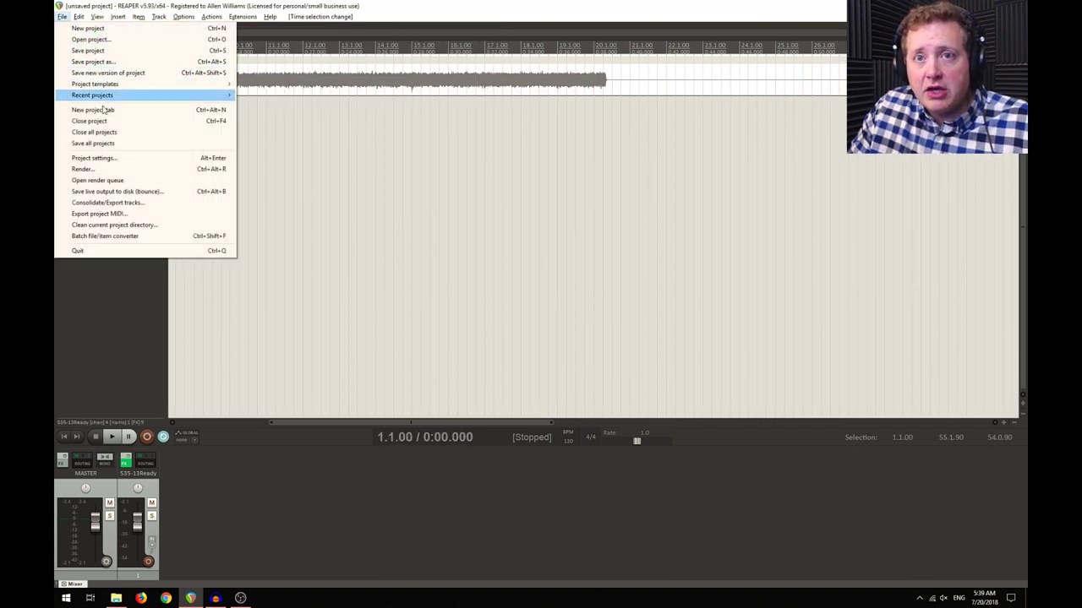
click(112, 170)
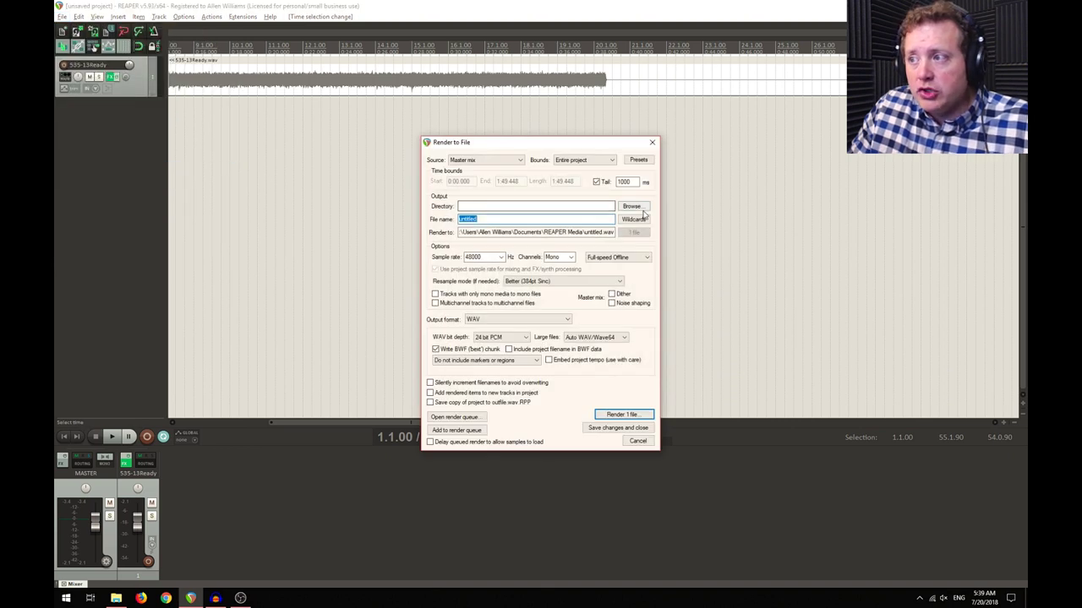
click(643, 211)
click(661, 221)
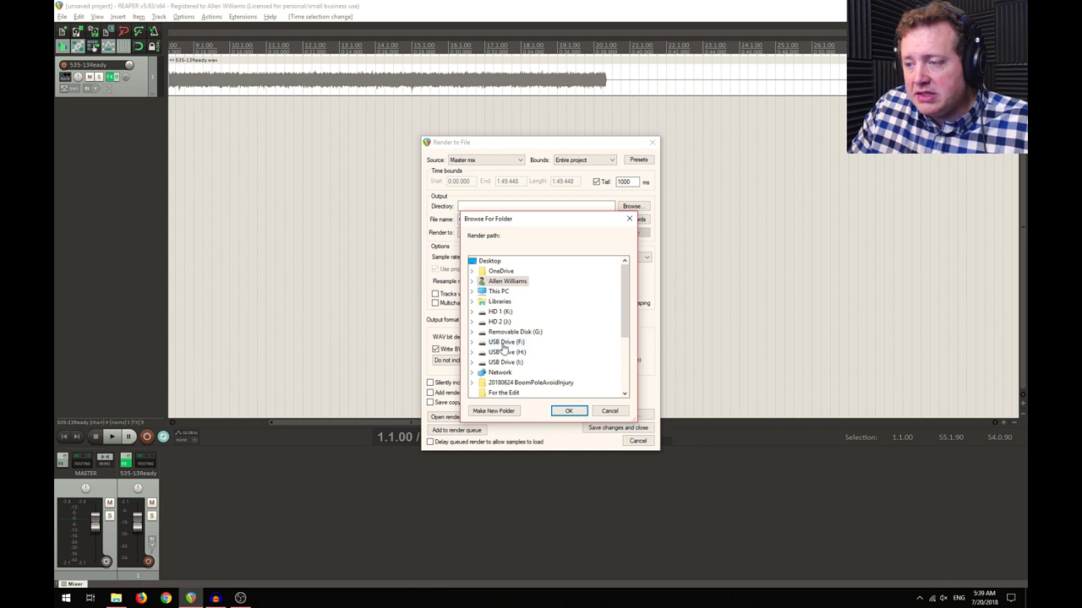
double_click(476, 291)
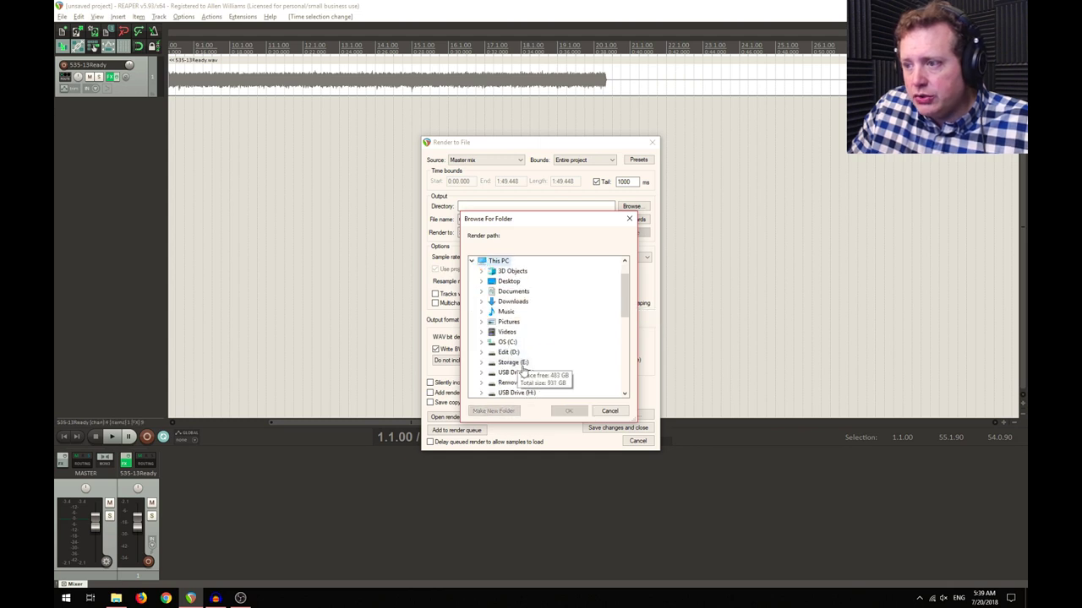
click(481, 353)
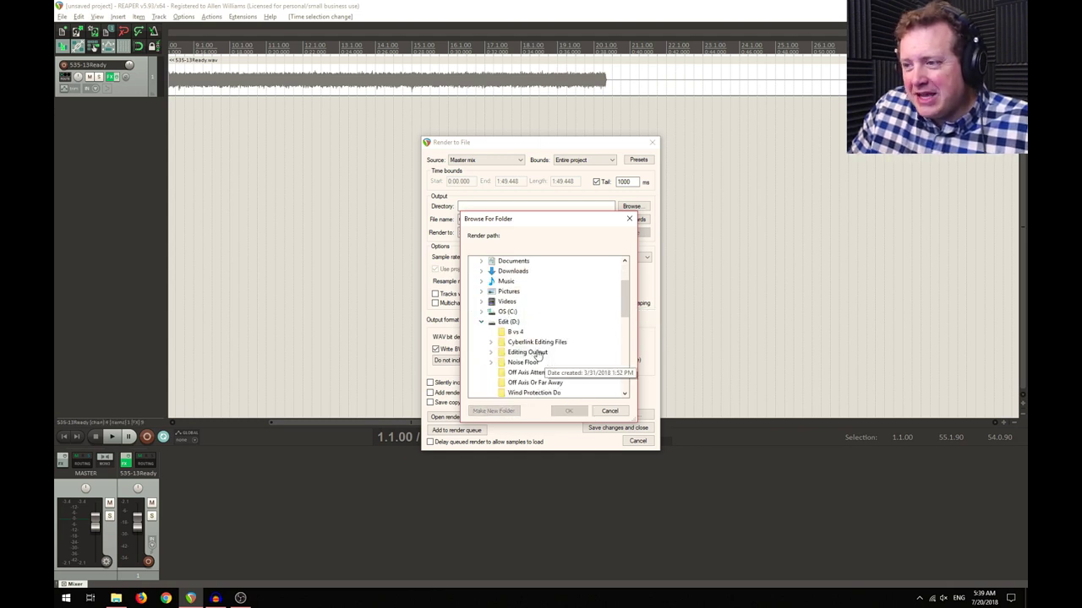
click(491, 362)
click(529, 372)
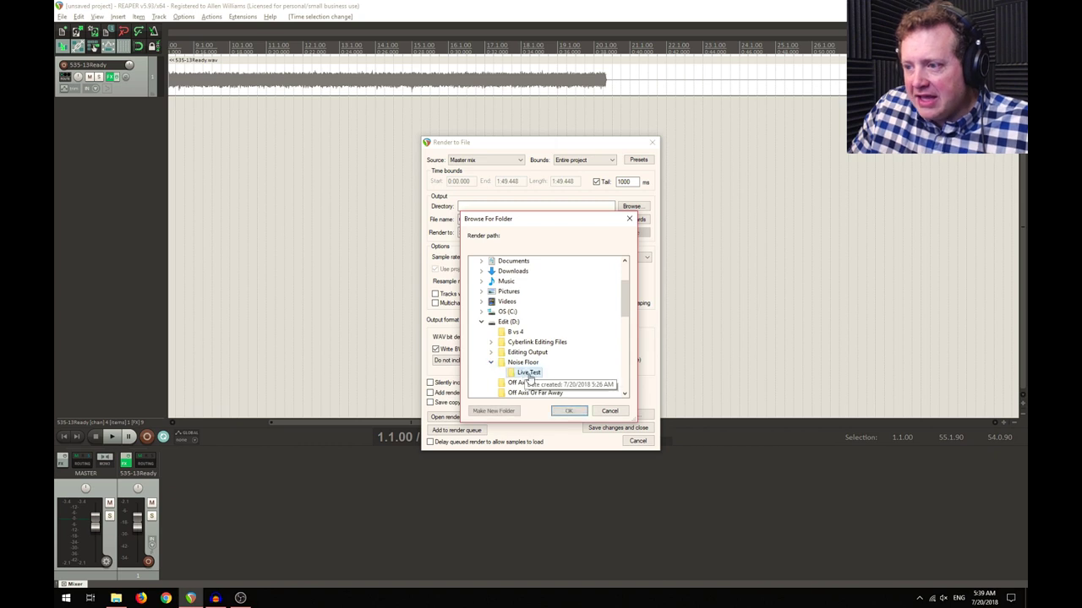
click(568, 411)
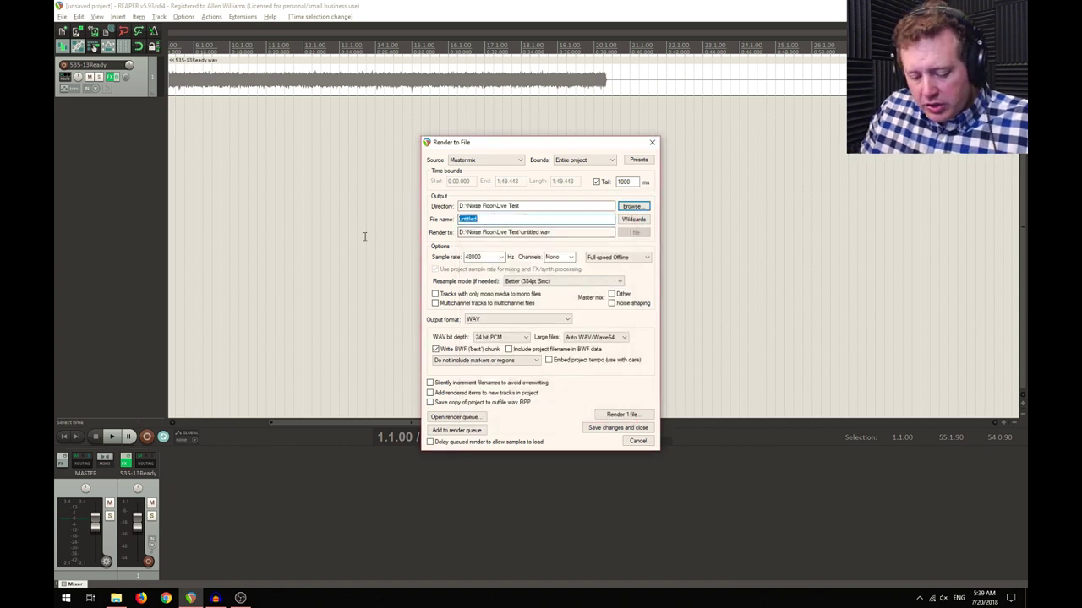
Name the file C535-ReaperNoBG and render it
text(C535-ReaperNoBG)
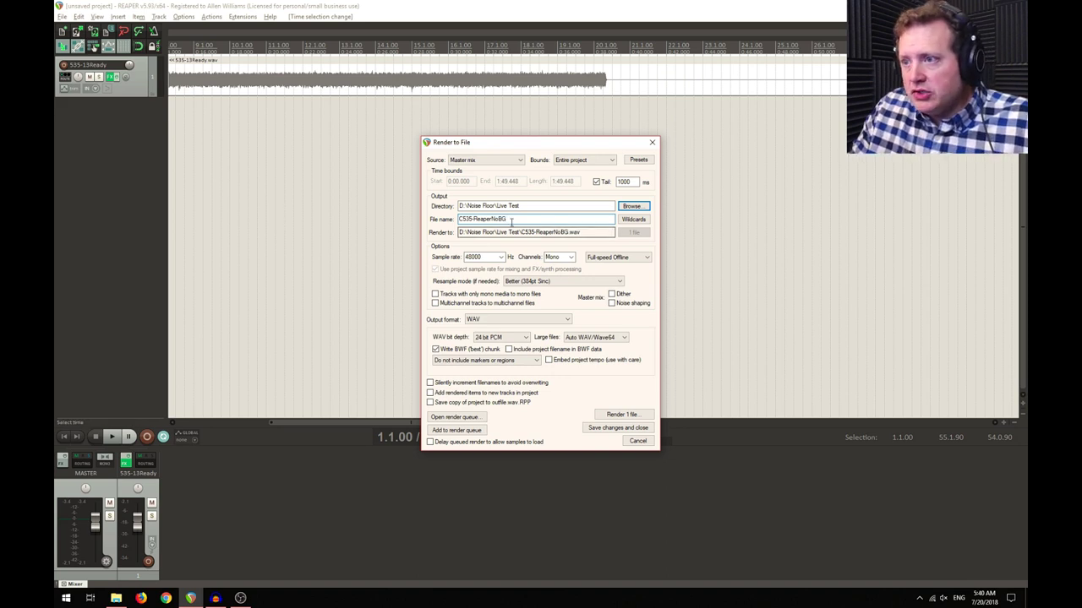
drag(507, 219, 489, 219)
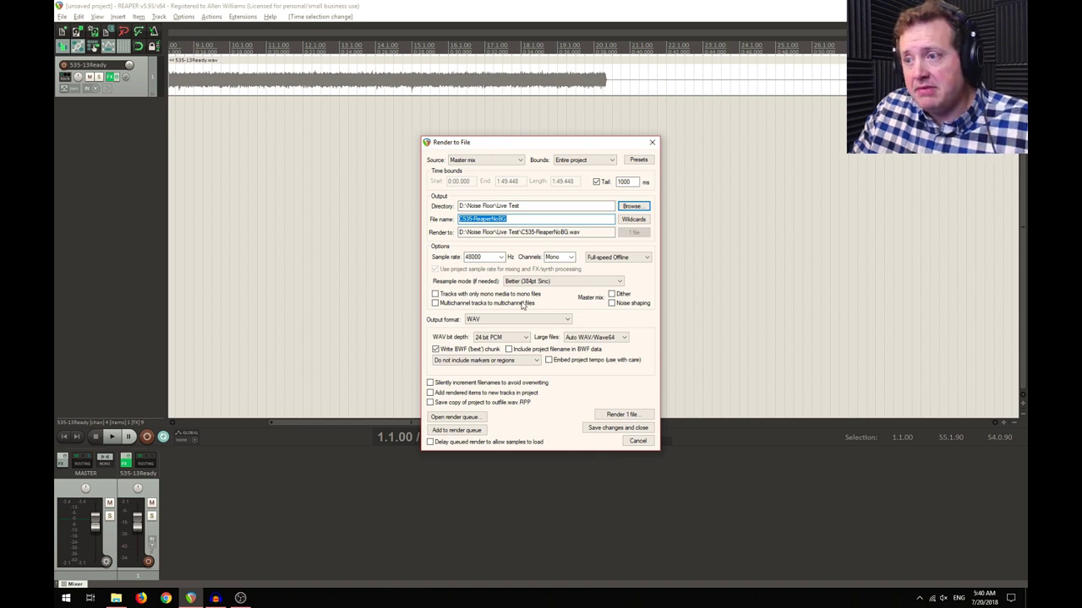
click(621, 415)
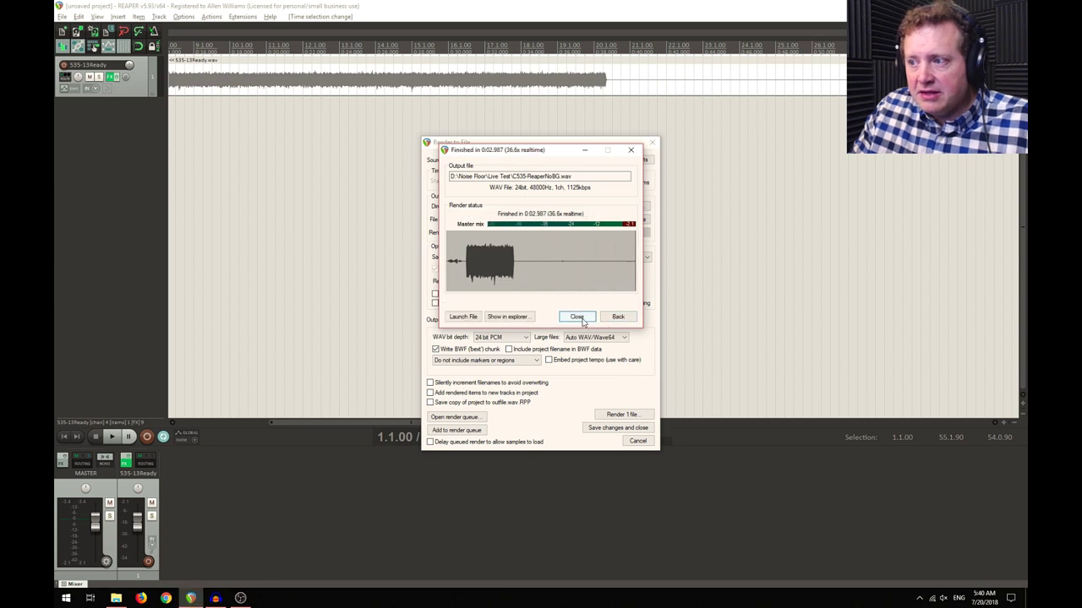
click(579, 319)
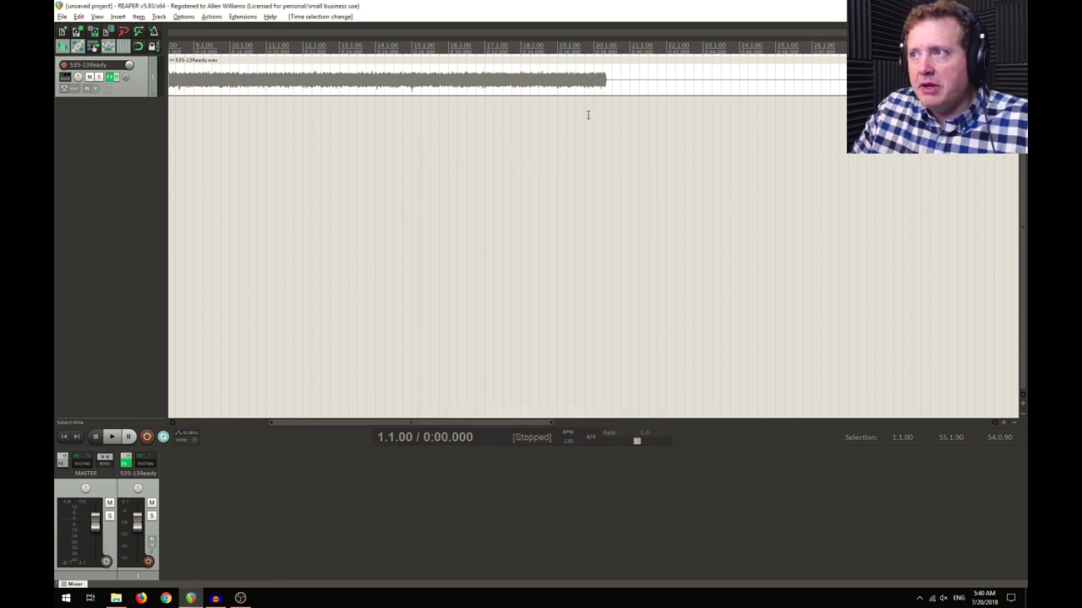
Remove the rendered track from the REAPER project
right_click(128, 93)
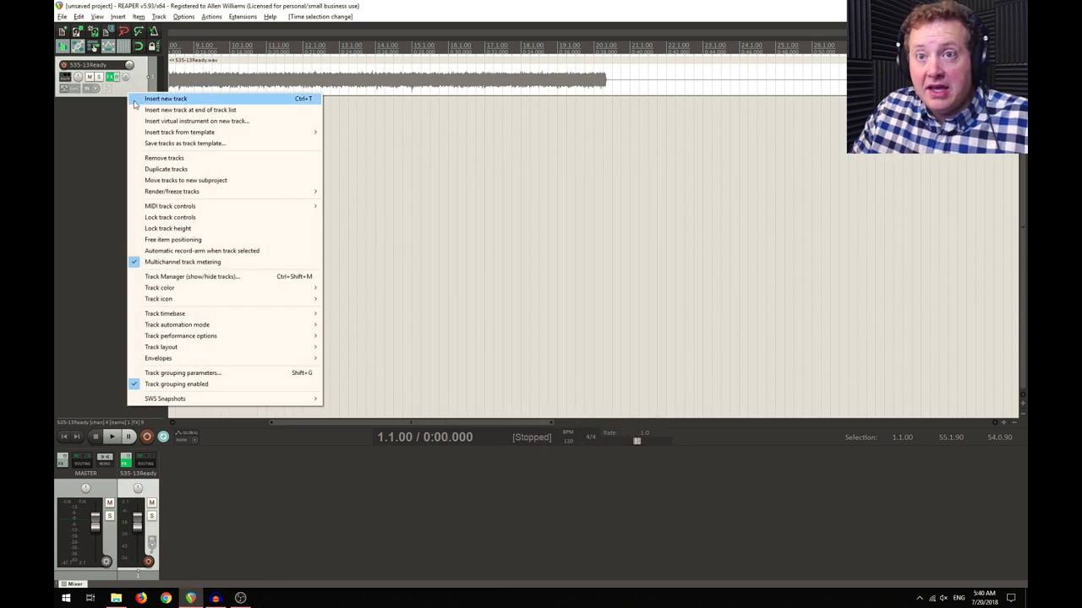
click(160, 159)
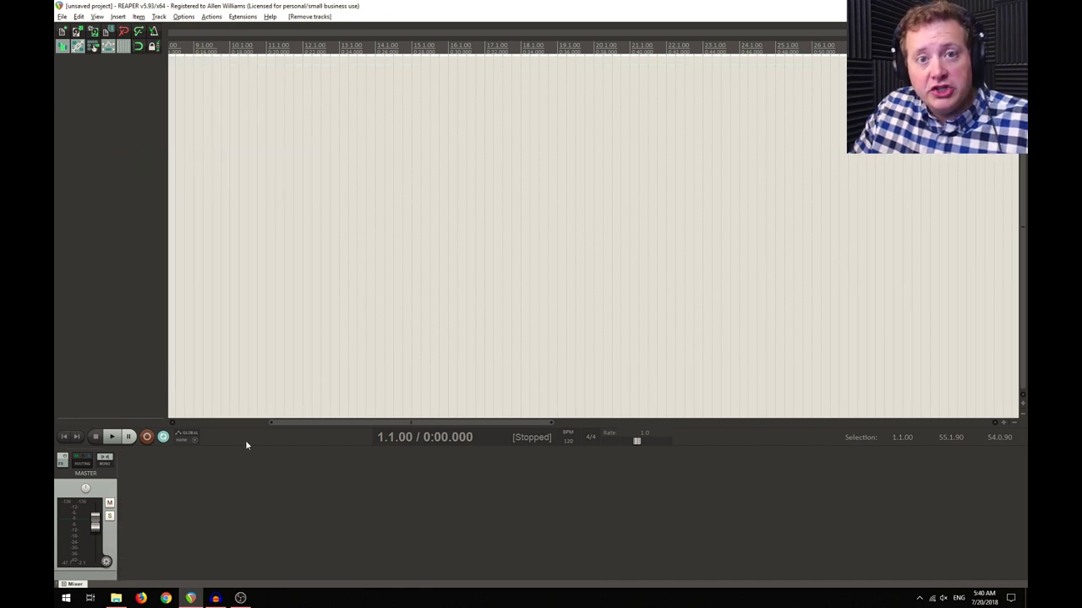
key(alt+Tab)
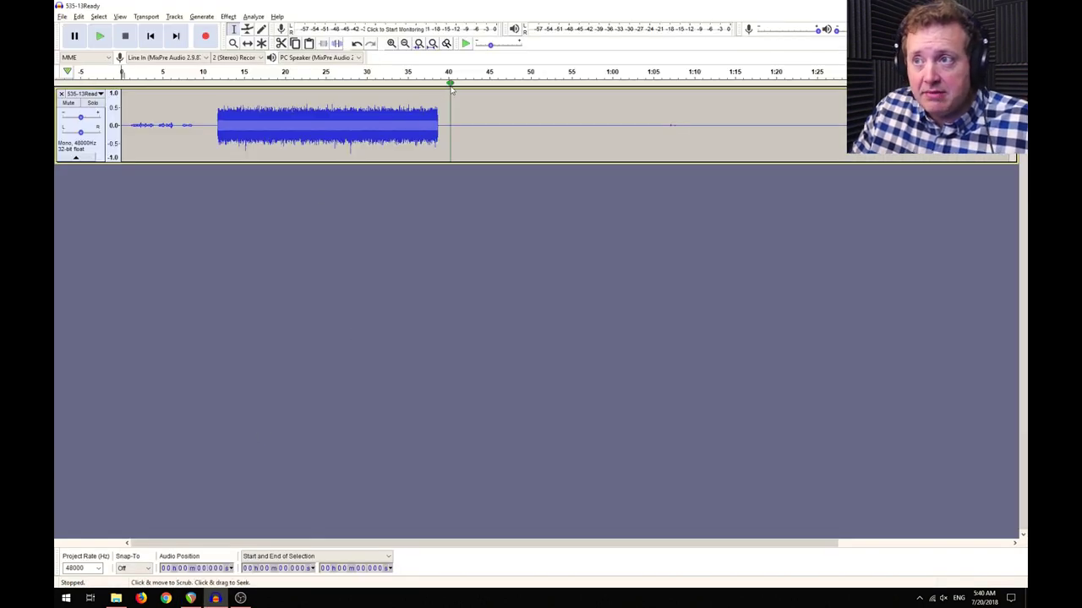
In Audacity, capture a Noise Reduction profile from the silent stretch ending near 44.4 s
drag(478, 73, 457, 73)
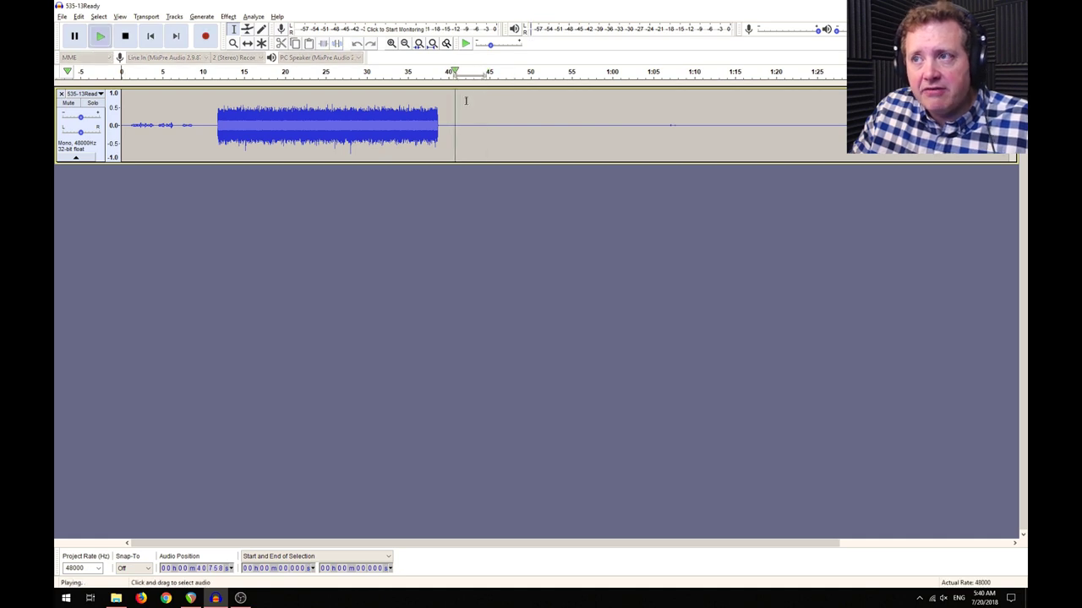
drag(481, 110, 485, 114)
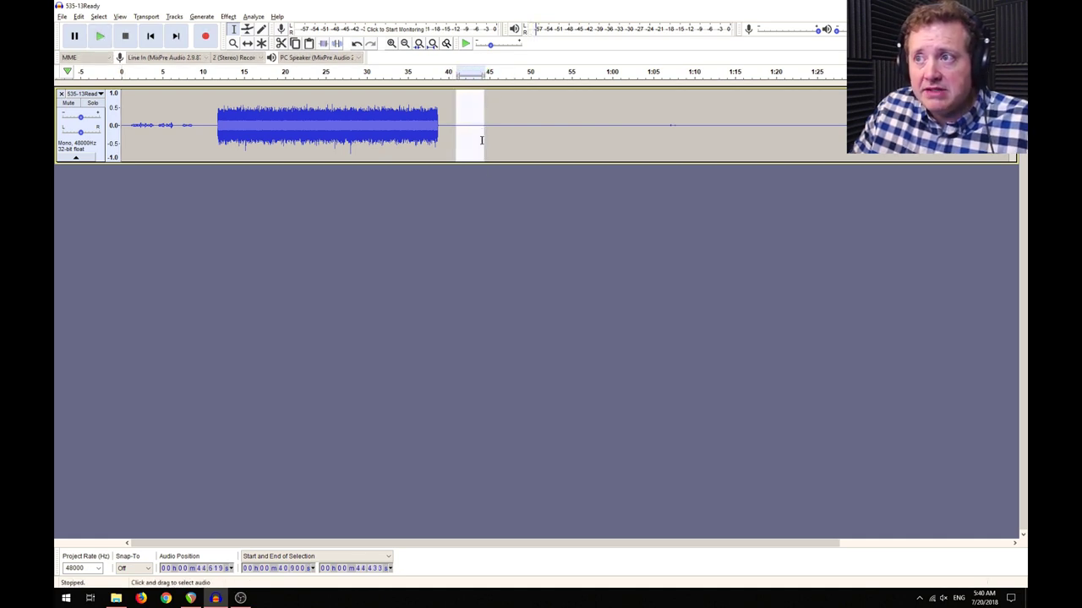
click(227, 18)
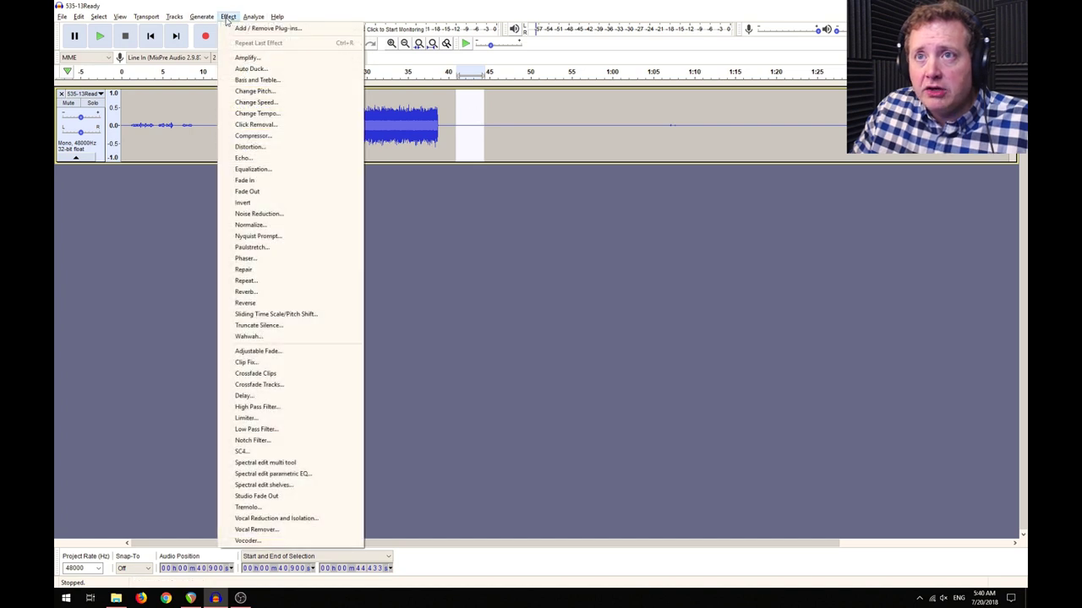
click(258, 213)
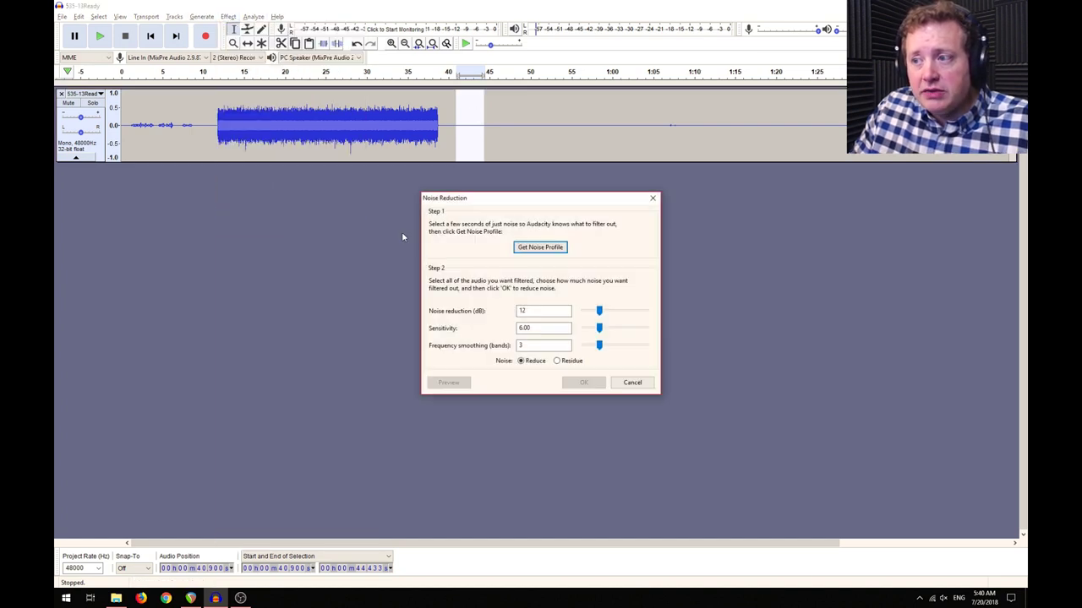
click(538, 248)
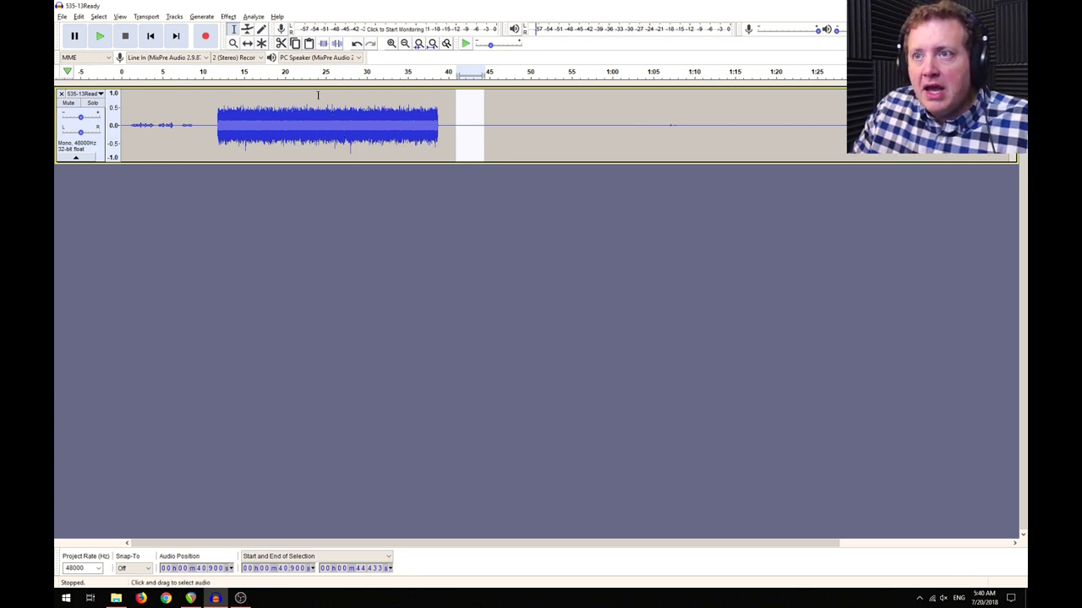
Apply Noise Reduction to the entire track
click(335, 96)
key(ctrl+a)
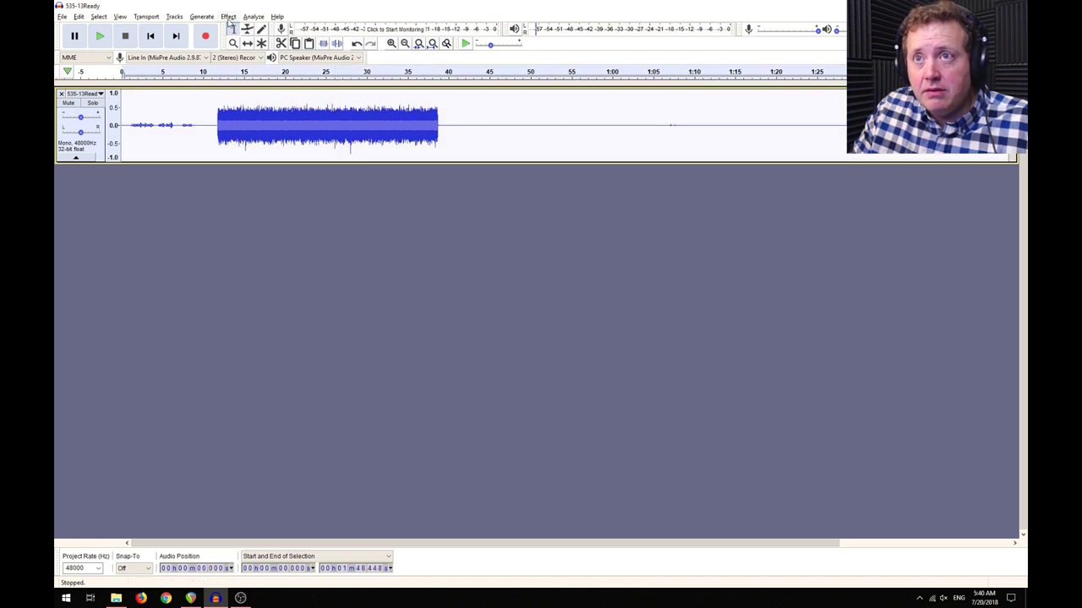
click(228, 16)
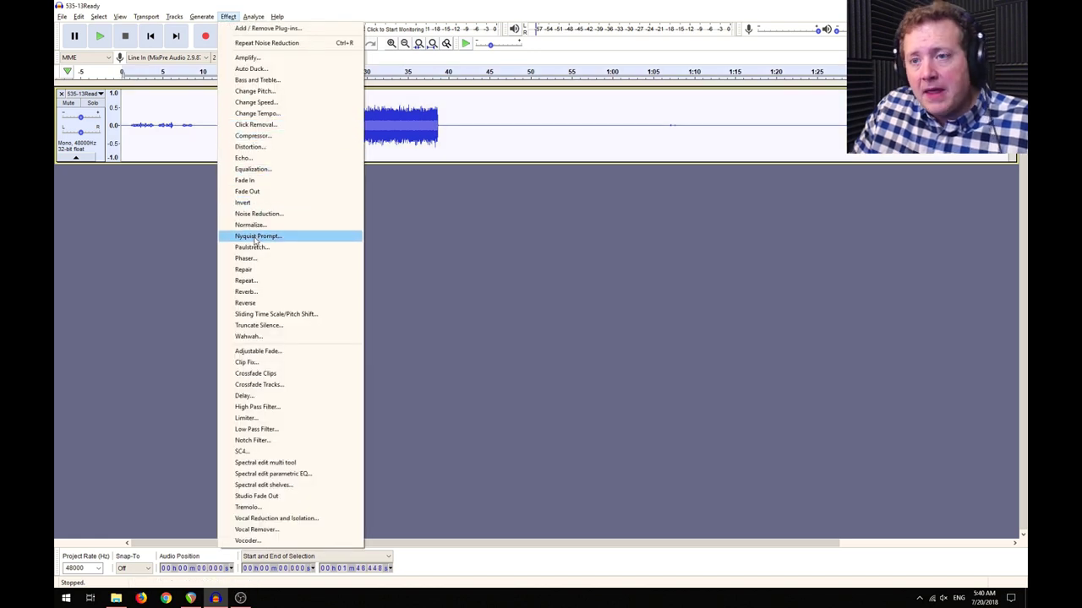
click(253, 213)
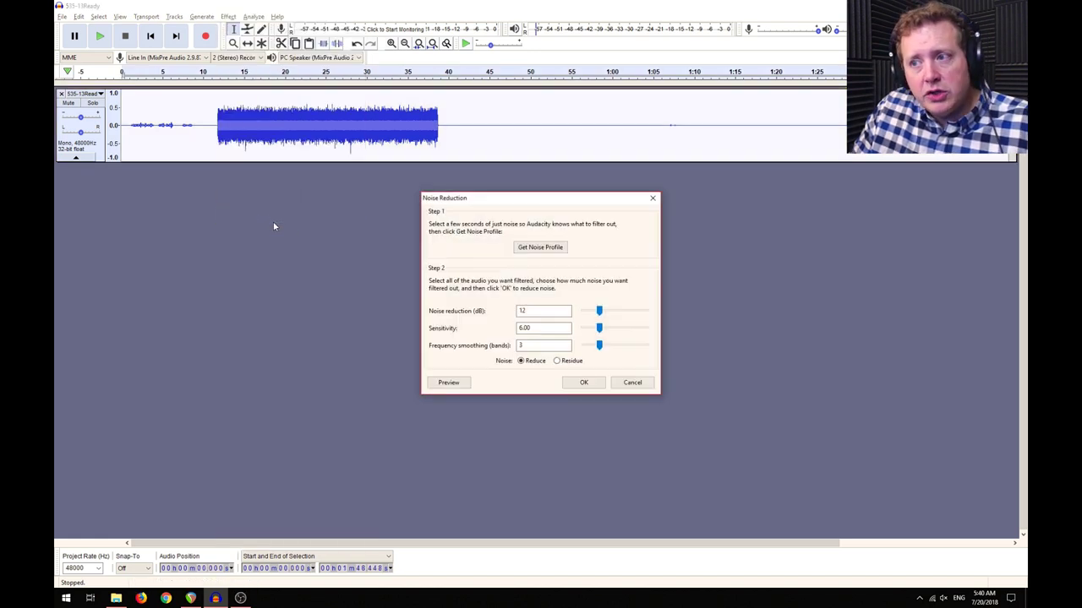
click(583, 384)
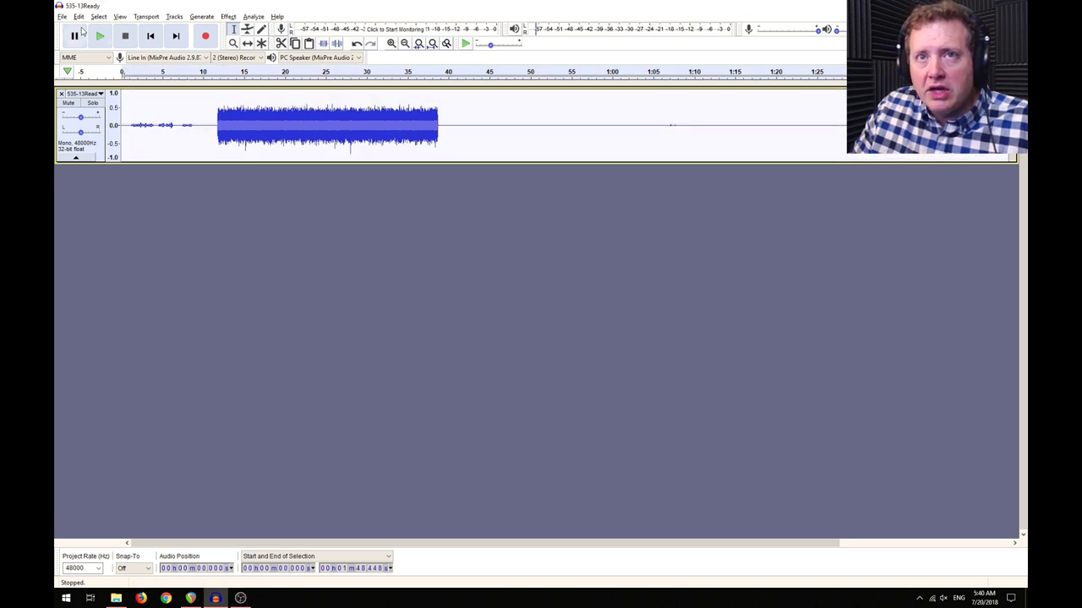
Set up a 24-bit uncompressed WAV export into Live Test, reusing the ReaperNoBG file name
click(61, 16)
mouse_move(87, 103)
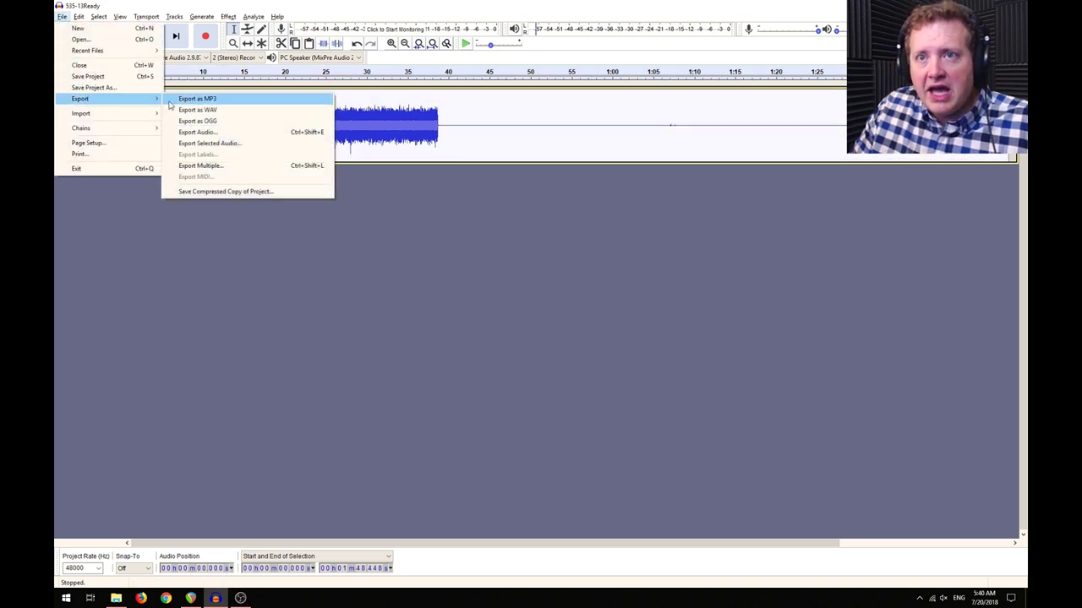
click(199, 110)
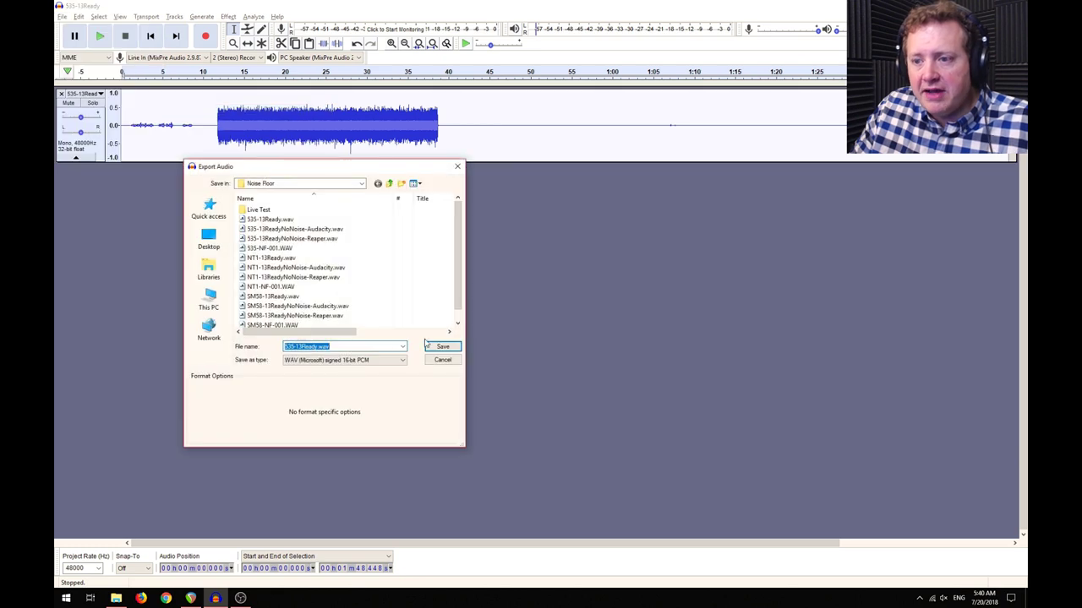
click(355, 362)
click(343, 390)
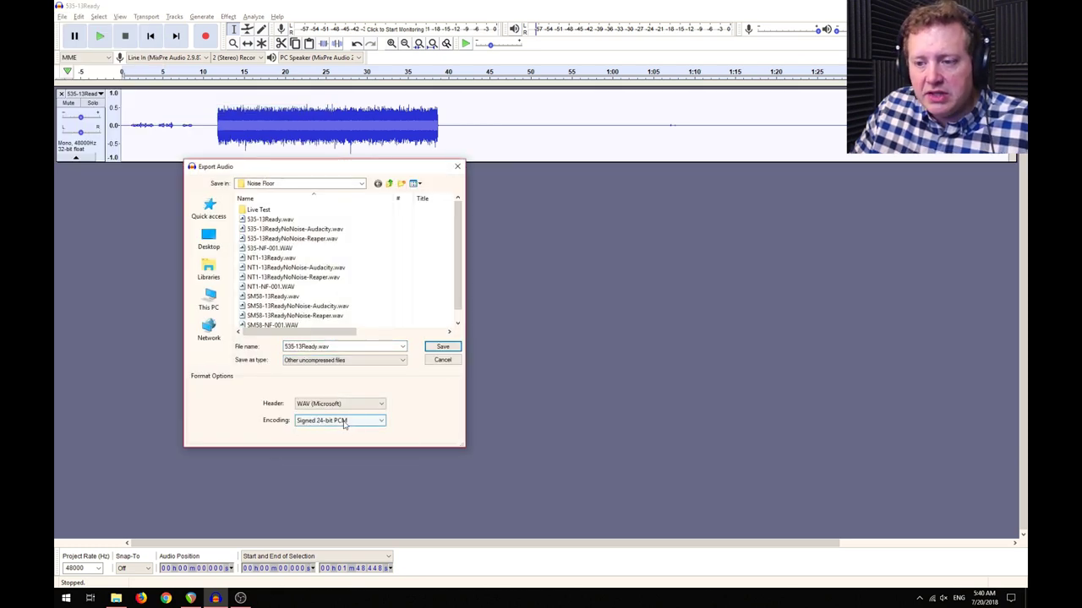
double_click(259, 212)
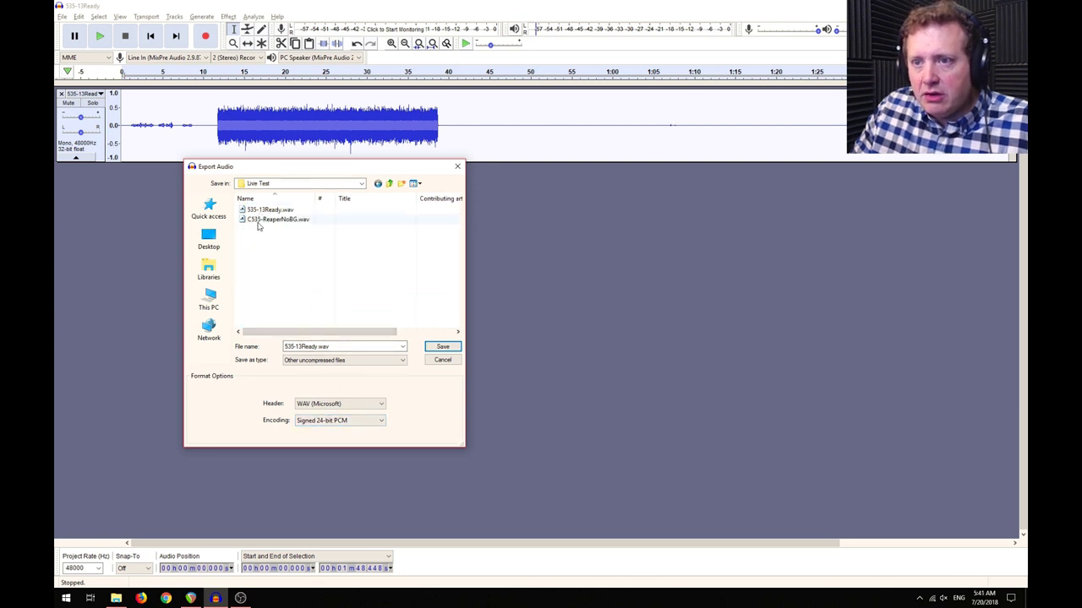
click(259, 222)
click(299, 347)
click(300, 346)
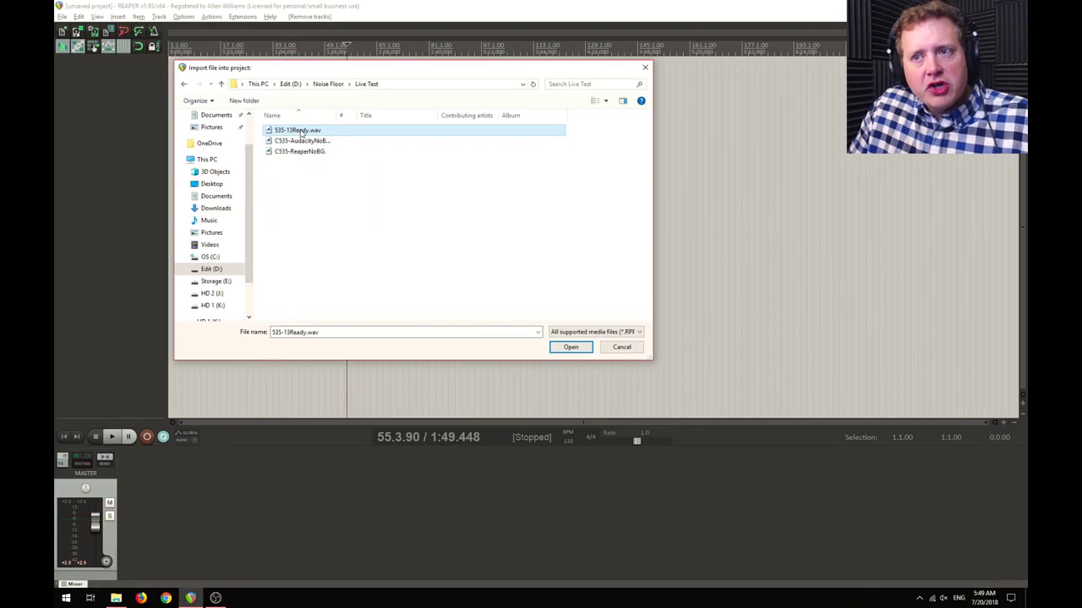
Import 535-13Ready.wav and C535-ReaperNoBG.wav onto separate tracks
ctrl+click(302, 152)
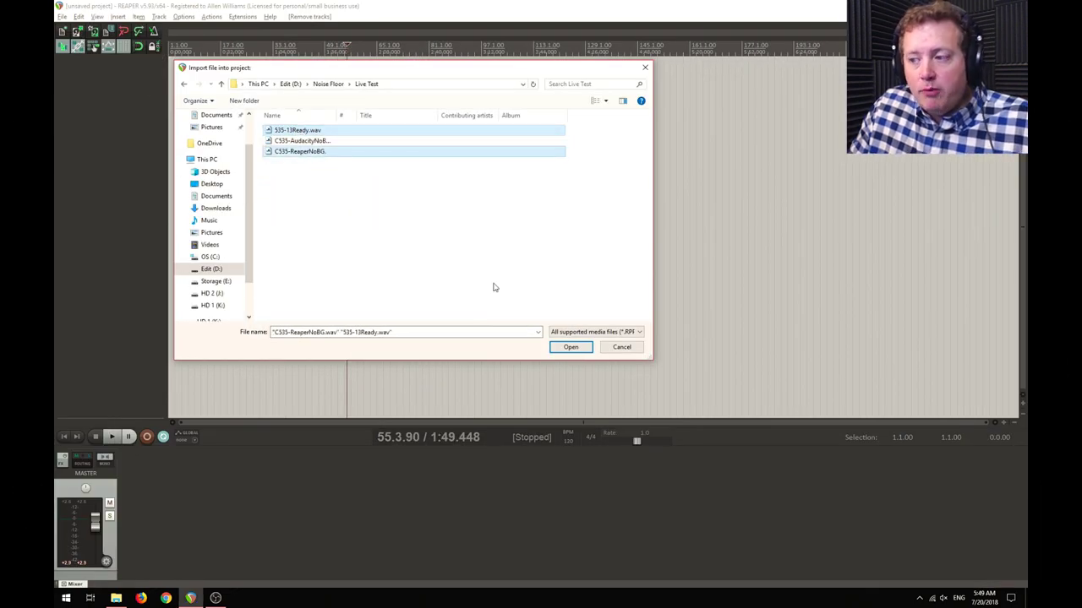
click(568, 347)
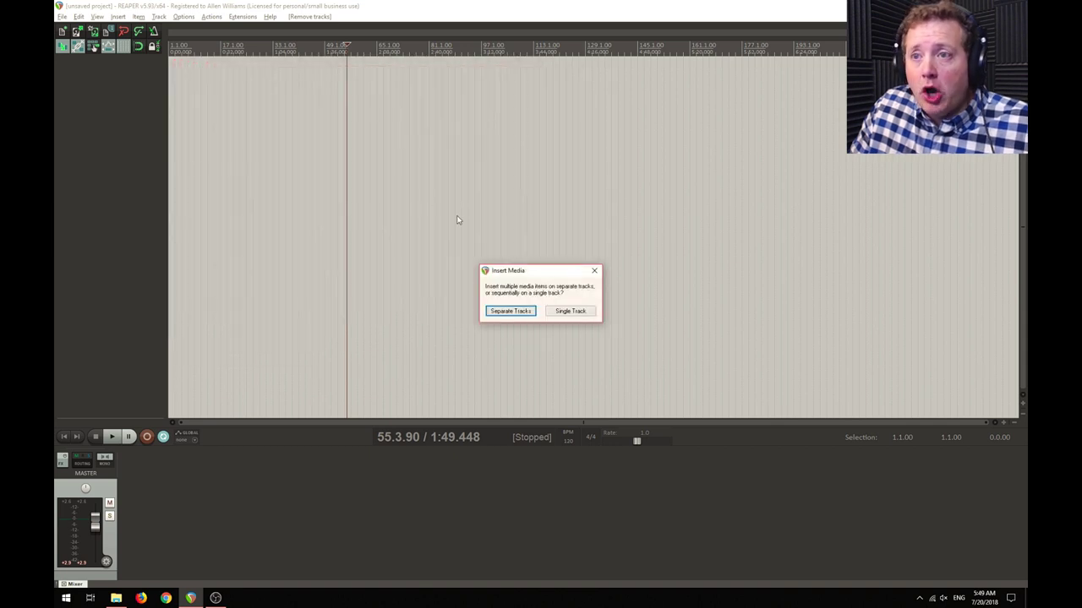
click(511, 311)
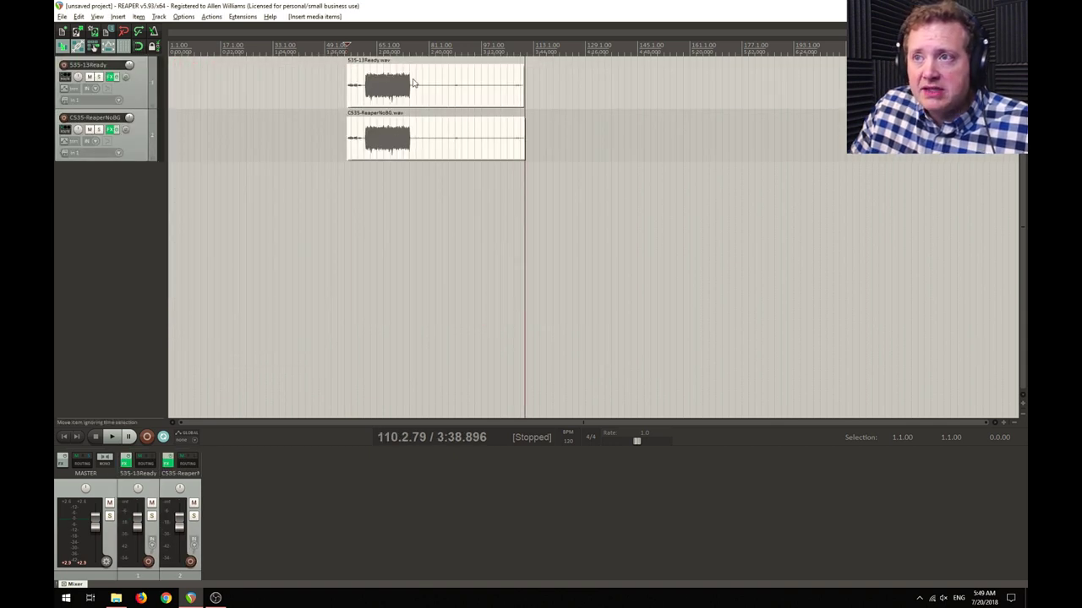
Move both clips to the project start and zoom on a peak to confirm alignment
drag(413, 82, 236, 82)
click(200, 168)
scroll(227, 168, up, 8)
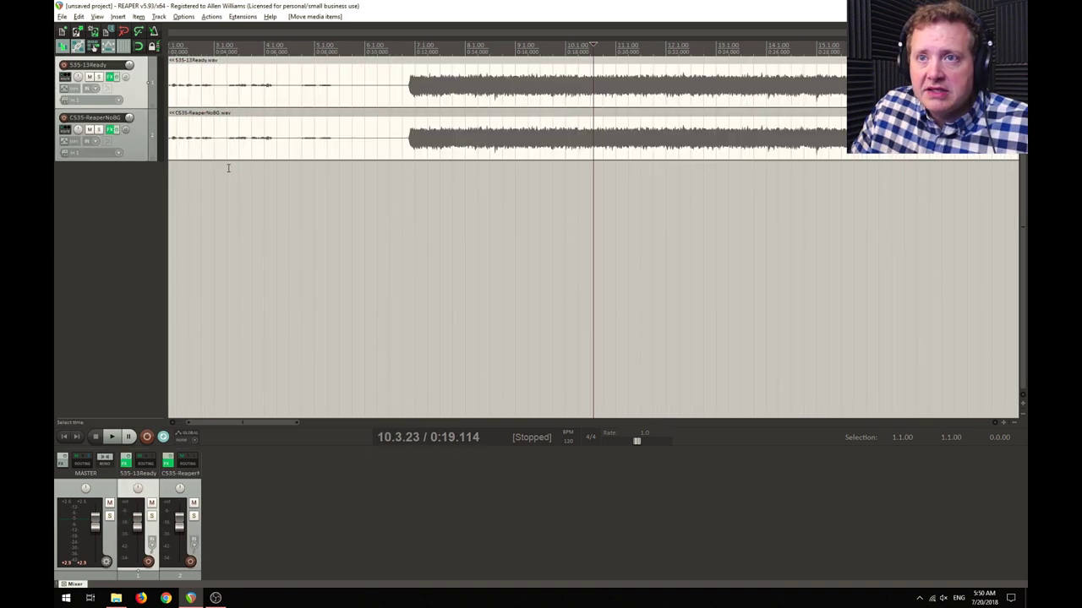
scroll(228, 169, up, 10)
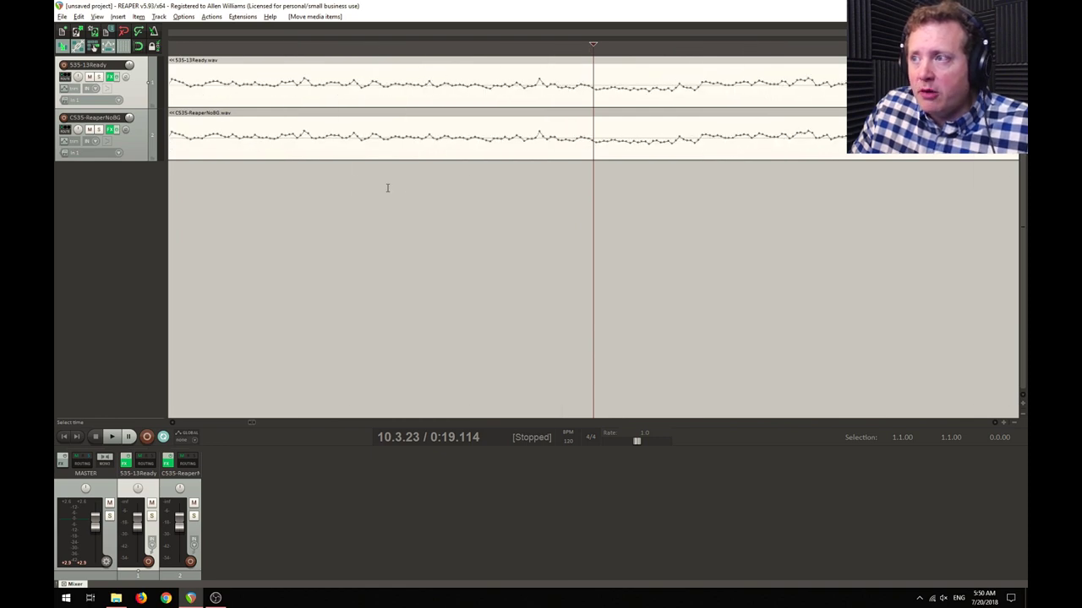
scroll(387, 188, up, 2)
click(486, 48)
scroll(486, 80, left, 2)
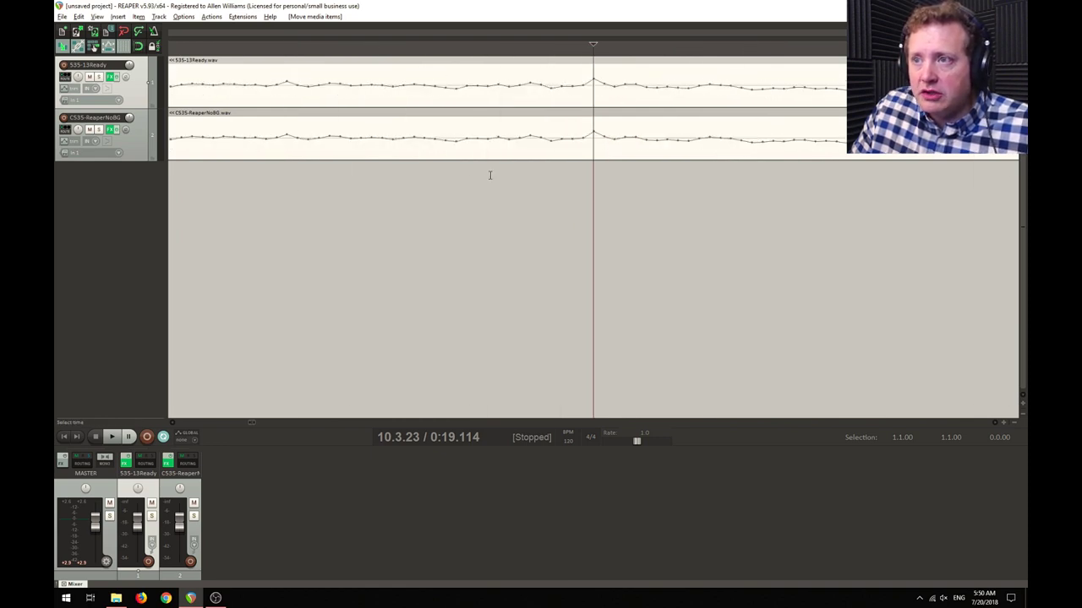
scroll(381, 96, down, 10)
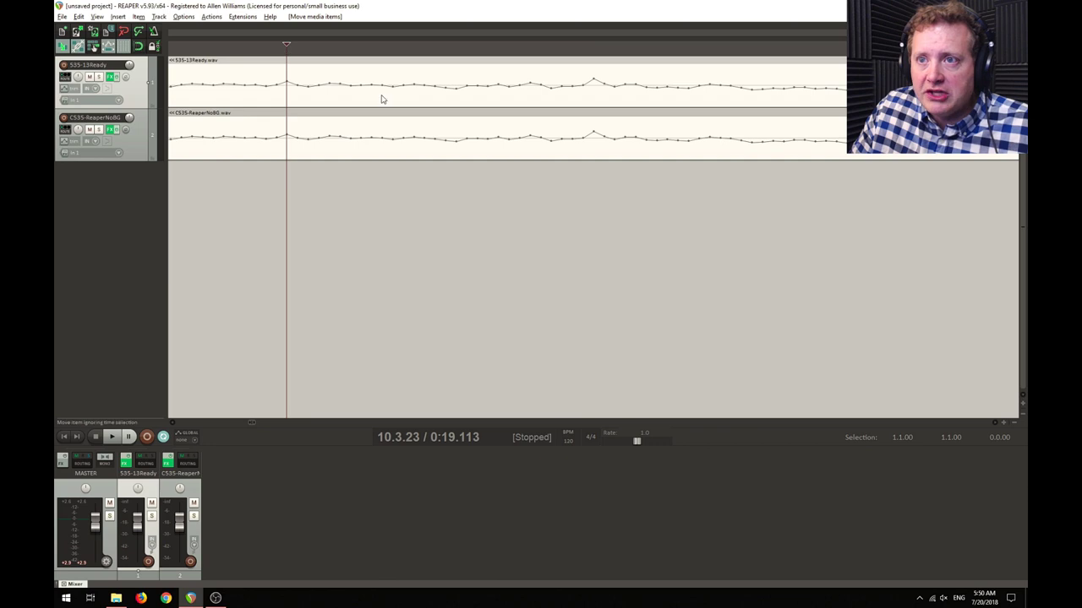
scroll(290, 125, down, 4)
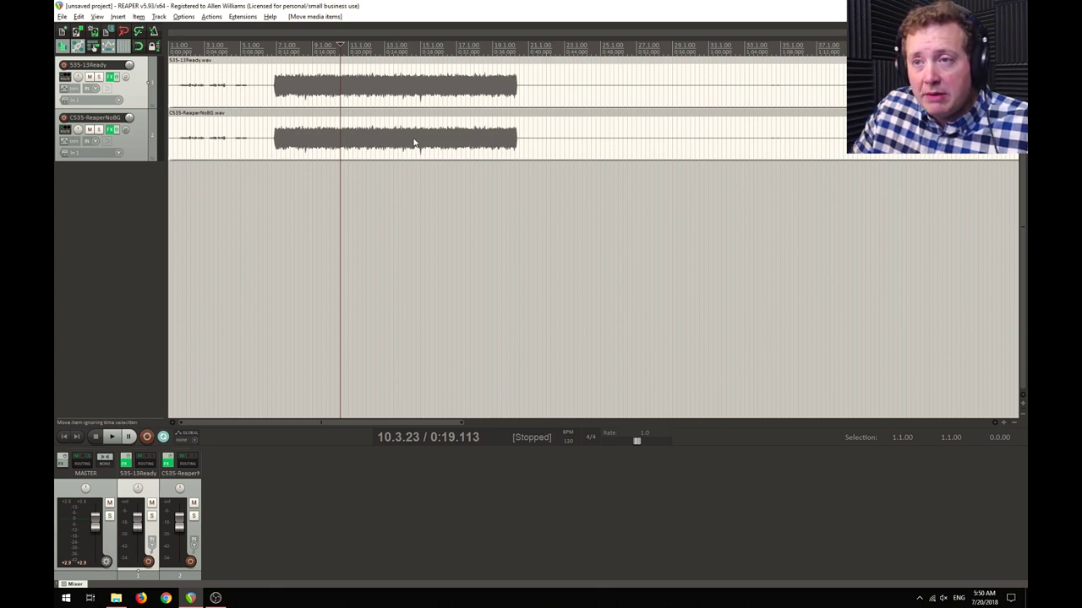
Create a new empty third track
click(65, 79)
click(221, 140)
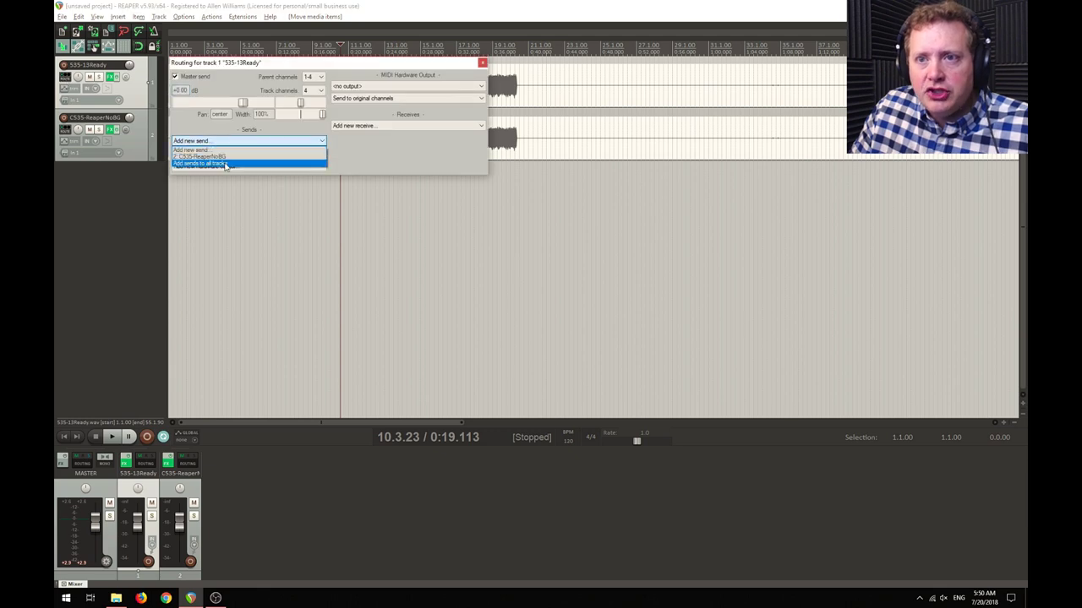
key(Escape)
double_click(135, 186)
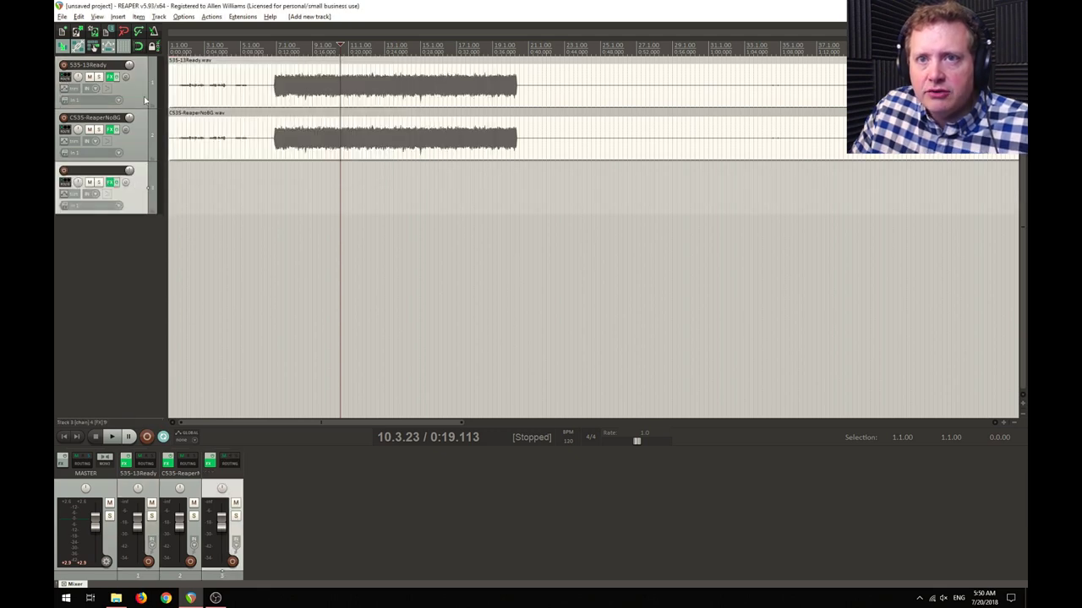
Send track 1 to track 3 as mono channel 1
click(66, 78)
click(221, 140)
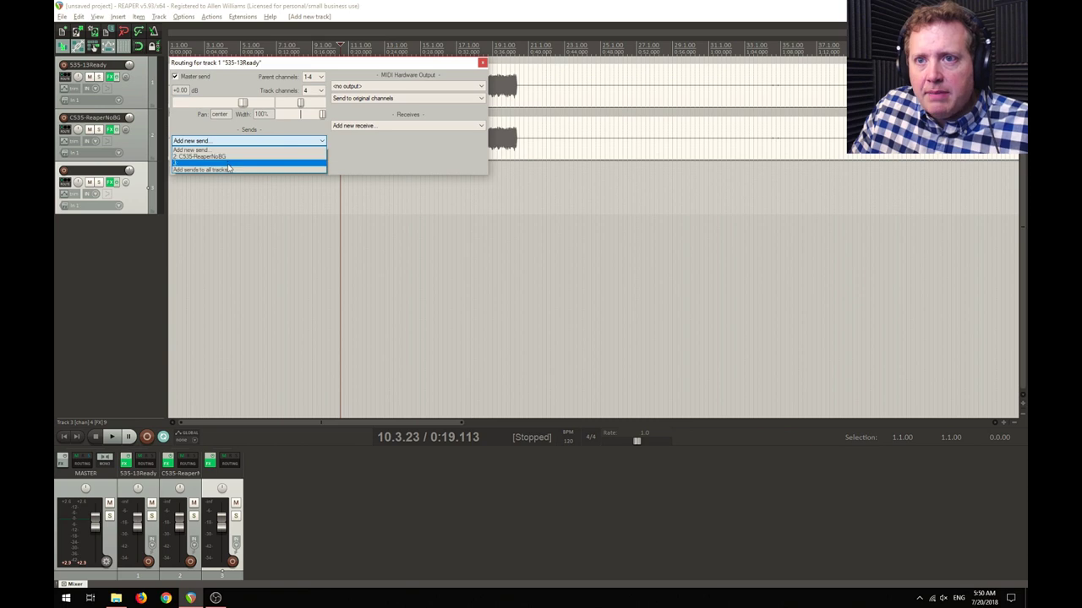
click(227, 166)
click(203, 187)
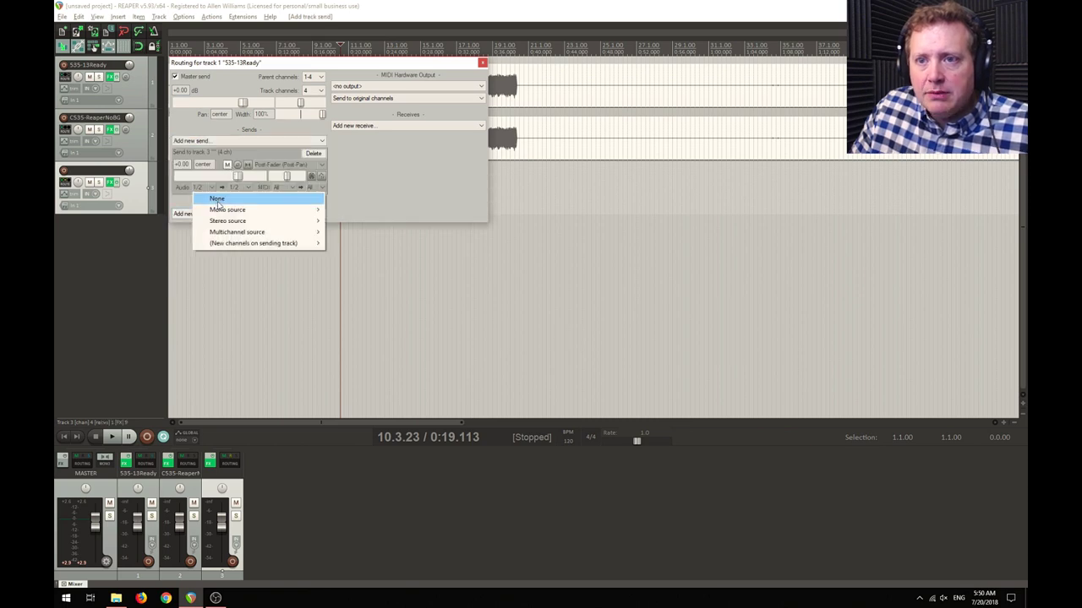
click(351, 211)
click(482, 62)
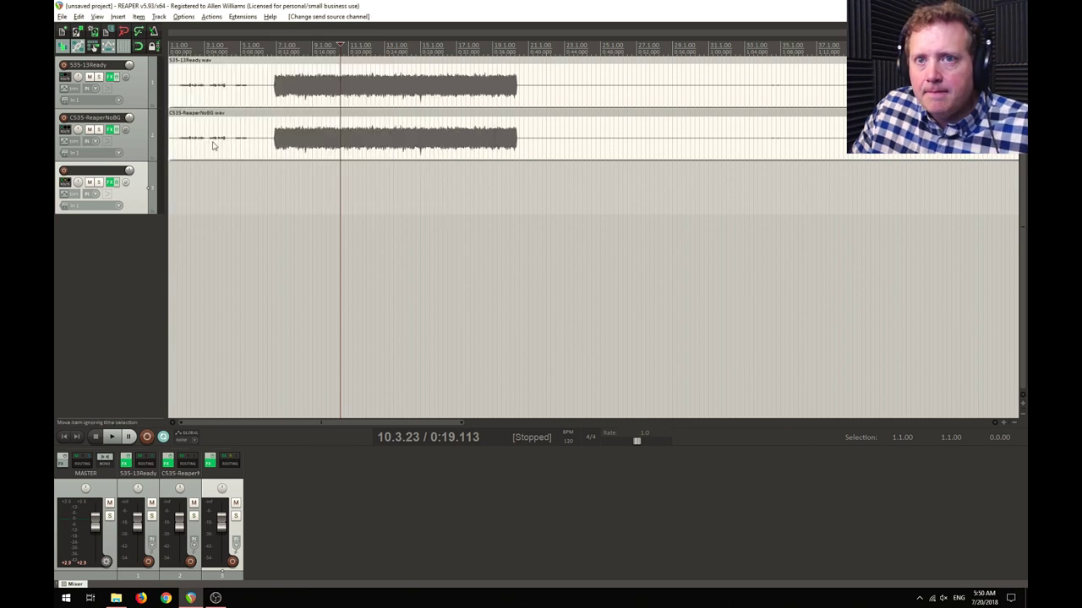
Send track 2 to track 3 as mono channel 2 and check track 3's incoming sends
click(65, 131)
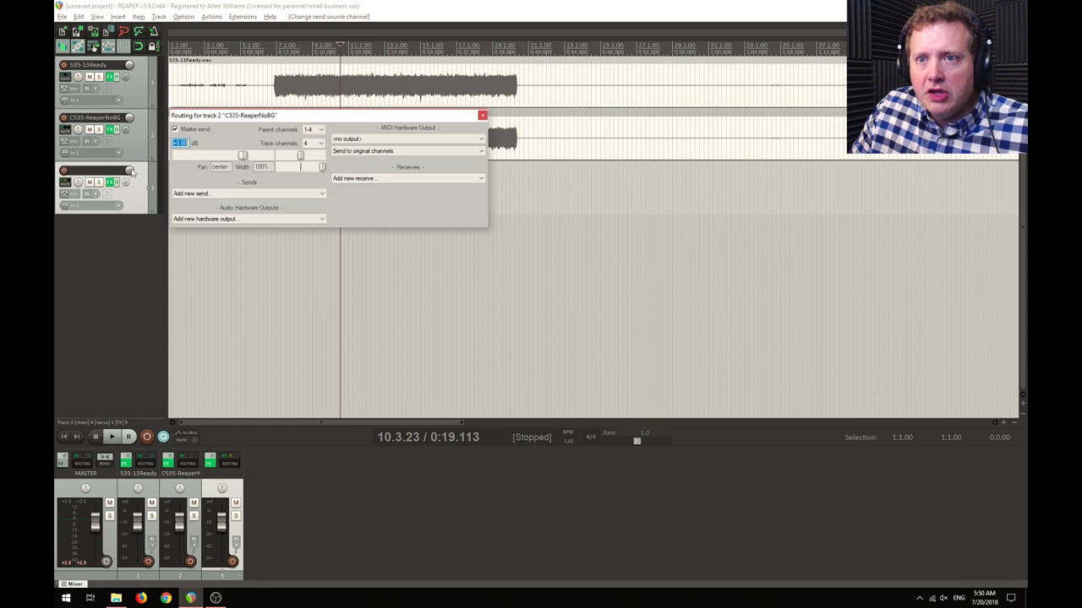
click(205, 193)
click(245, 217)
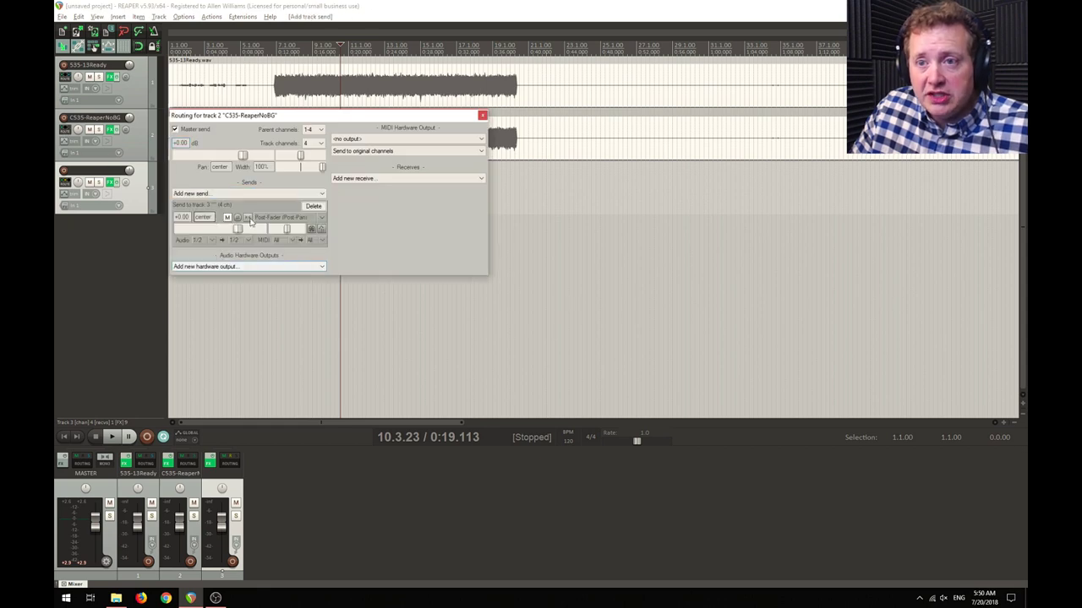
click(214, 242)
mouse_move(257, 264)
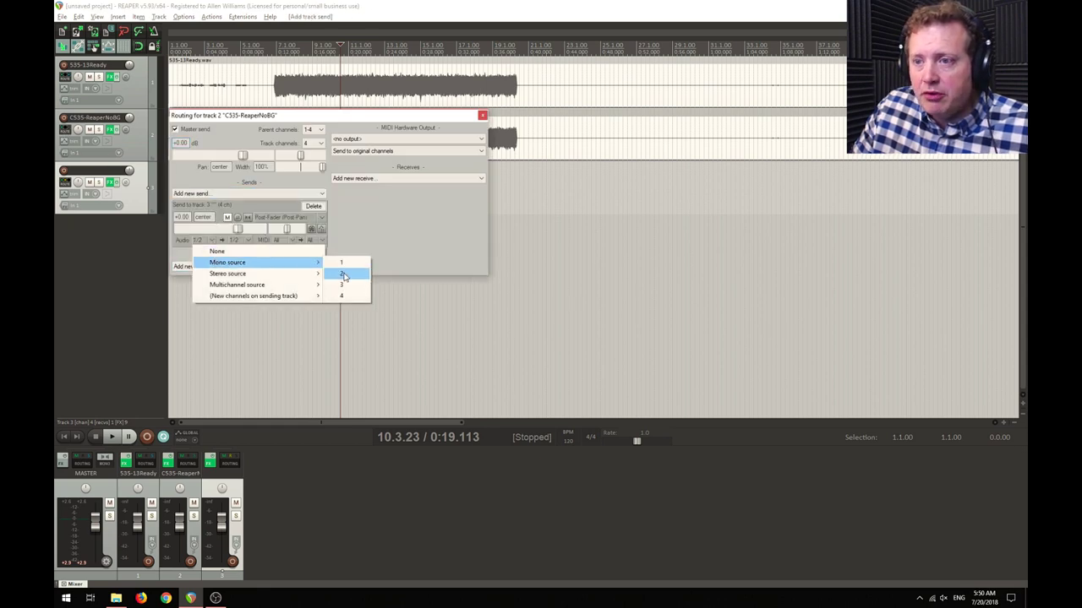
click(343, 276)
click(481, 115)
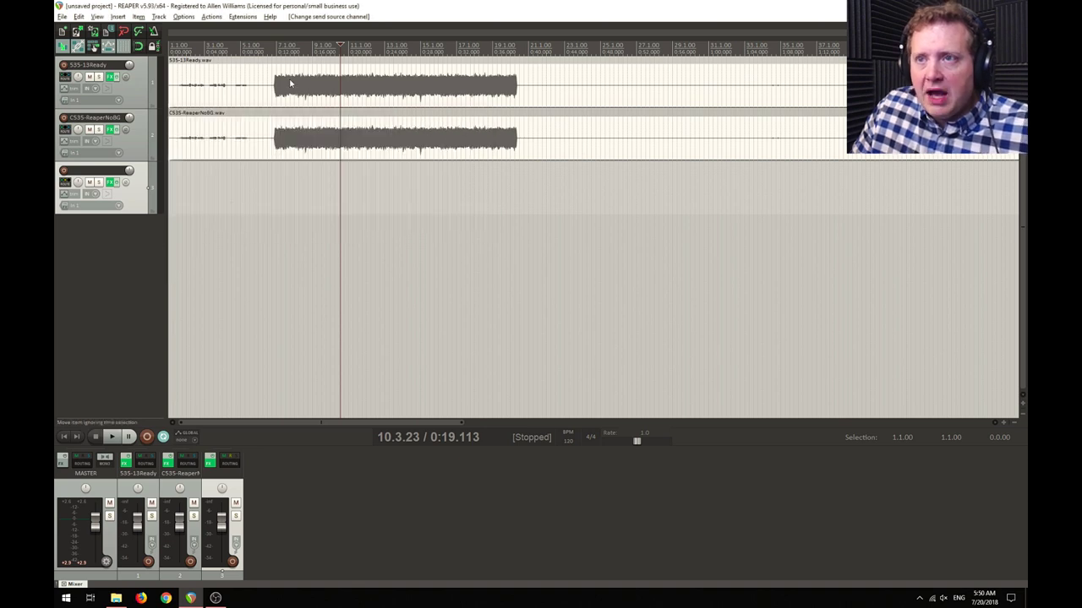
drag(304, 51, 387, 51)
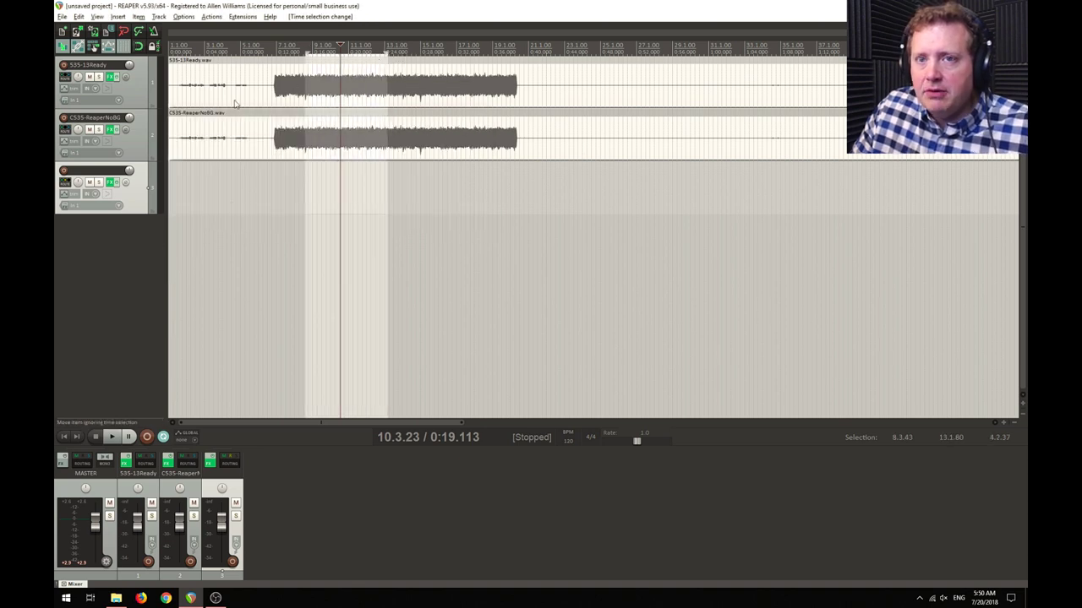
click(69, 186)
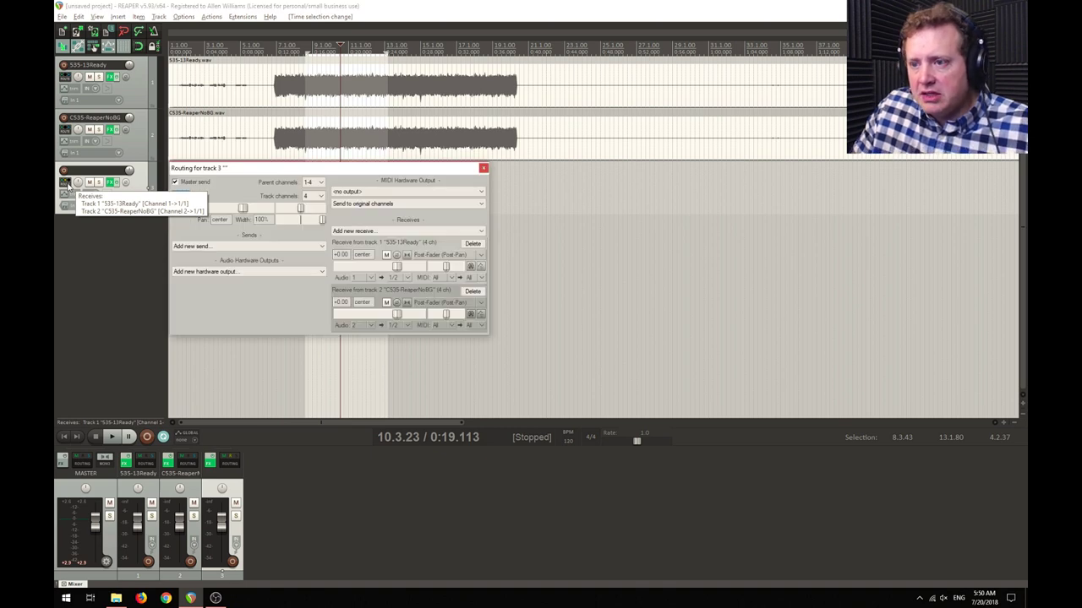
Load Voxengo SPAN on track 3 and set its routing to analyze LEFT and RIGHT separately
click(111, 181)
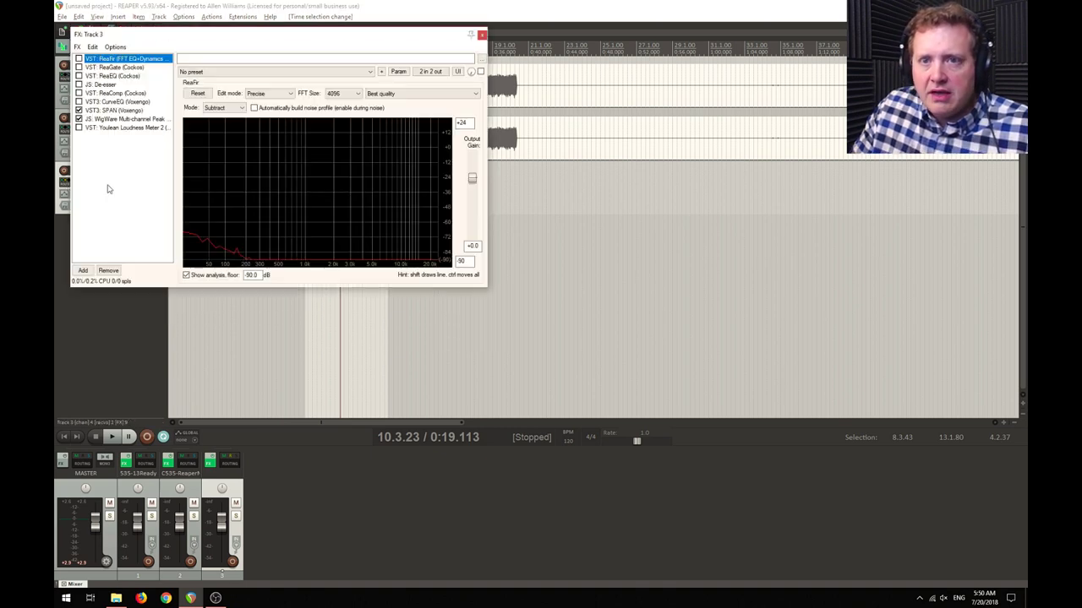
drag(216, 34, 314, 174)
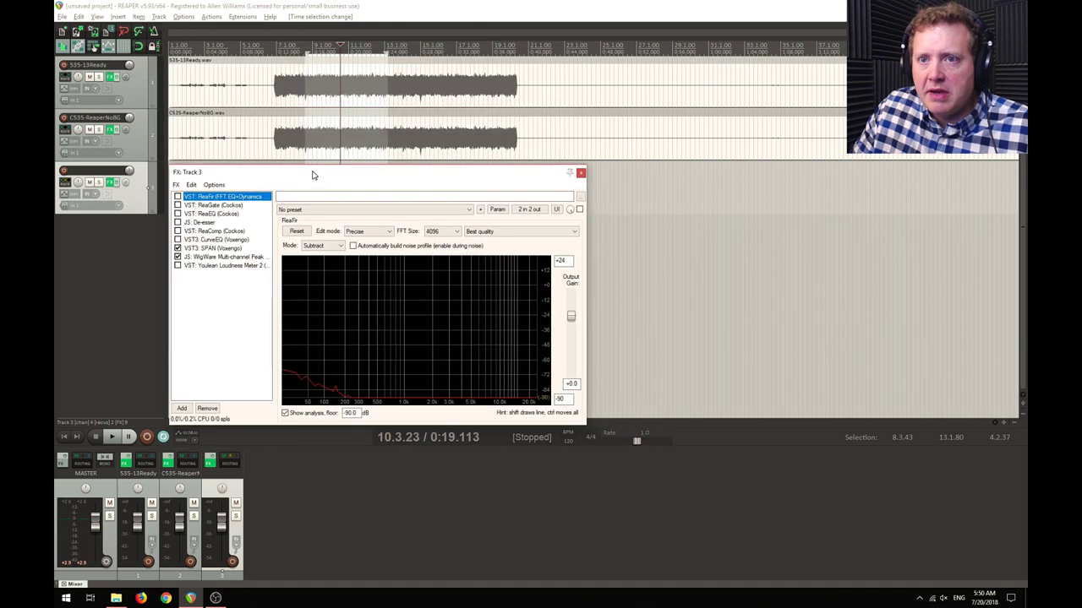
click(213, 248)
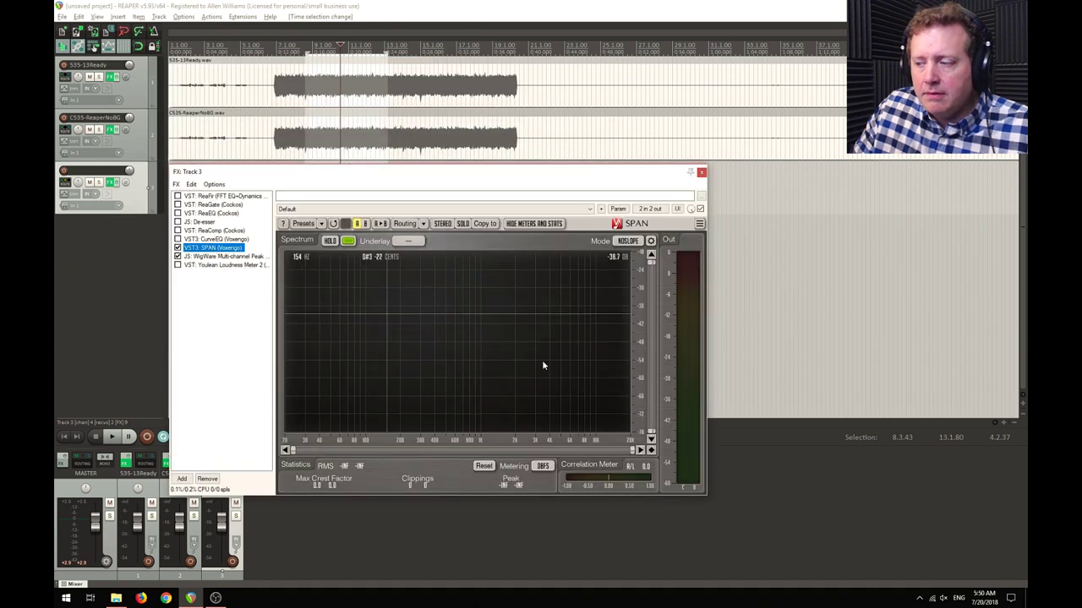
drag(708, 498, 892, 570)
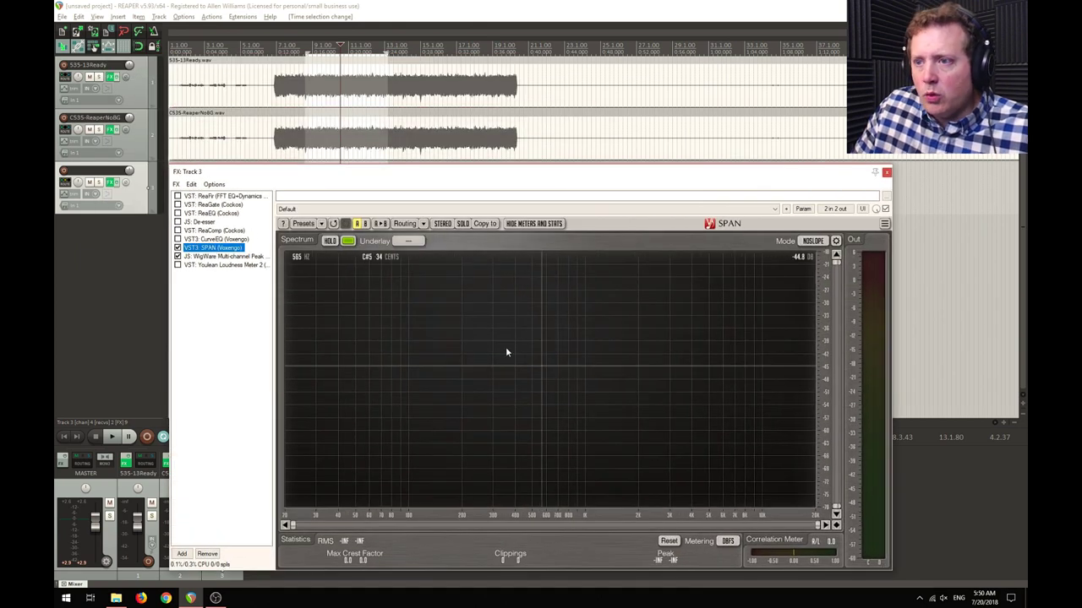
click(422, 223)
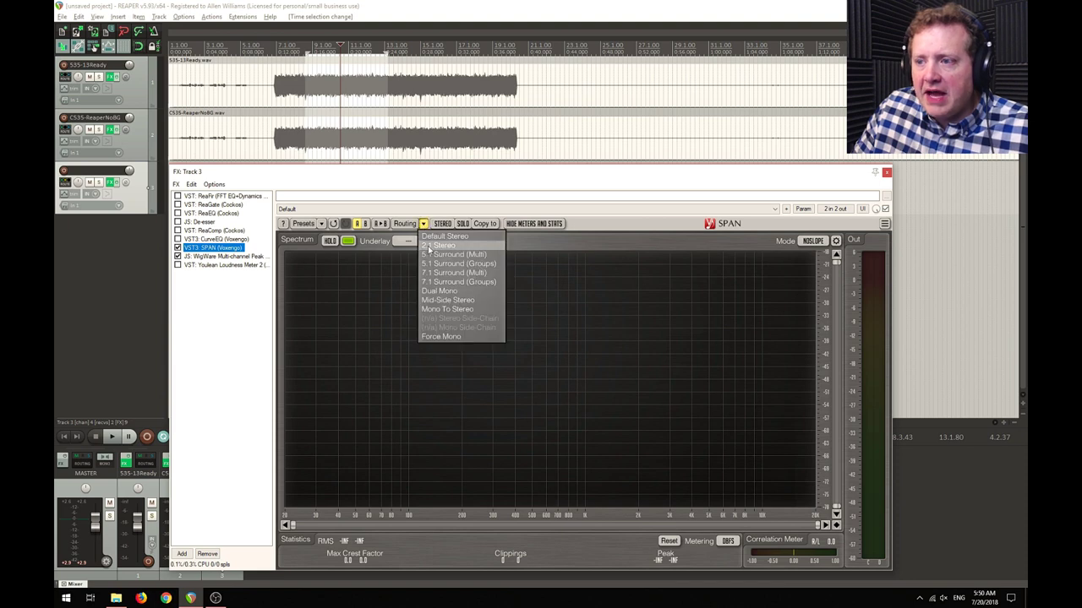
click(439, 287)
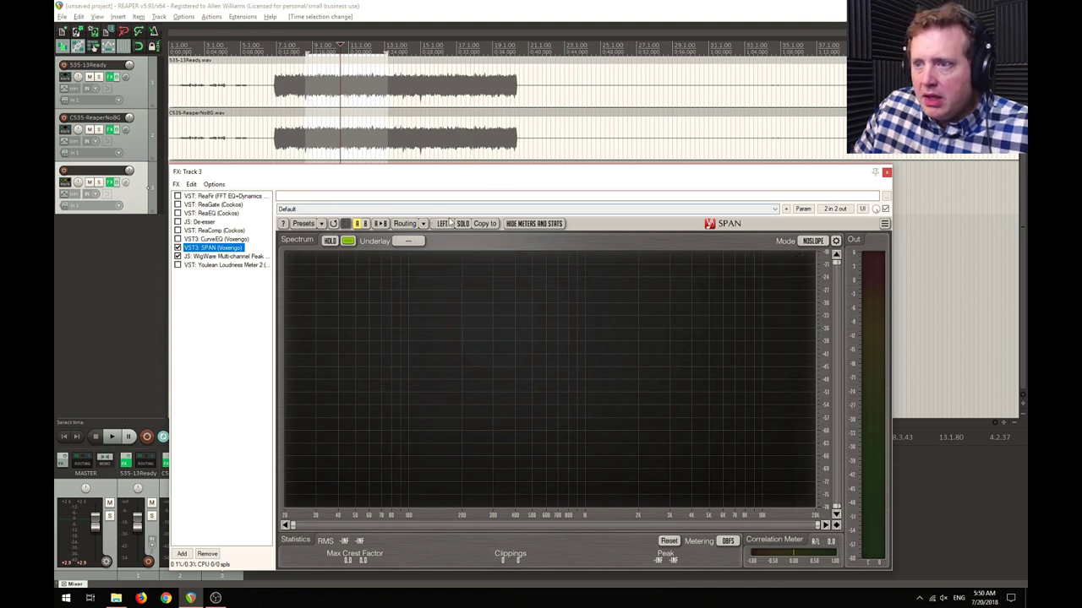
Bring up SPAN's Spectrum Mode Editor and move it to the top of the screen
click(883, 224)
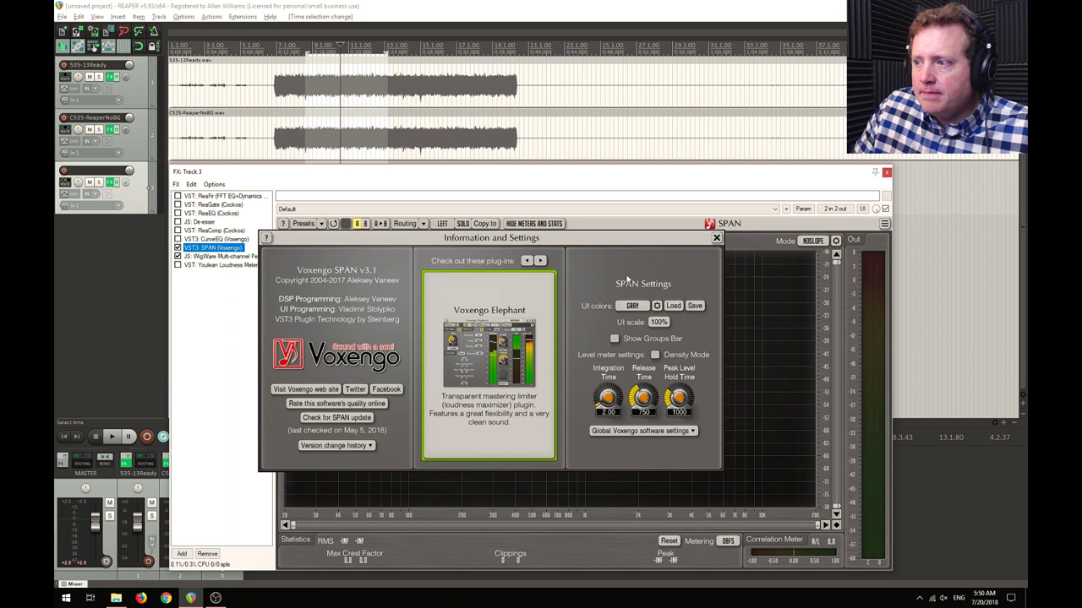
click(715, 238)
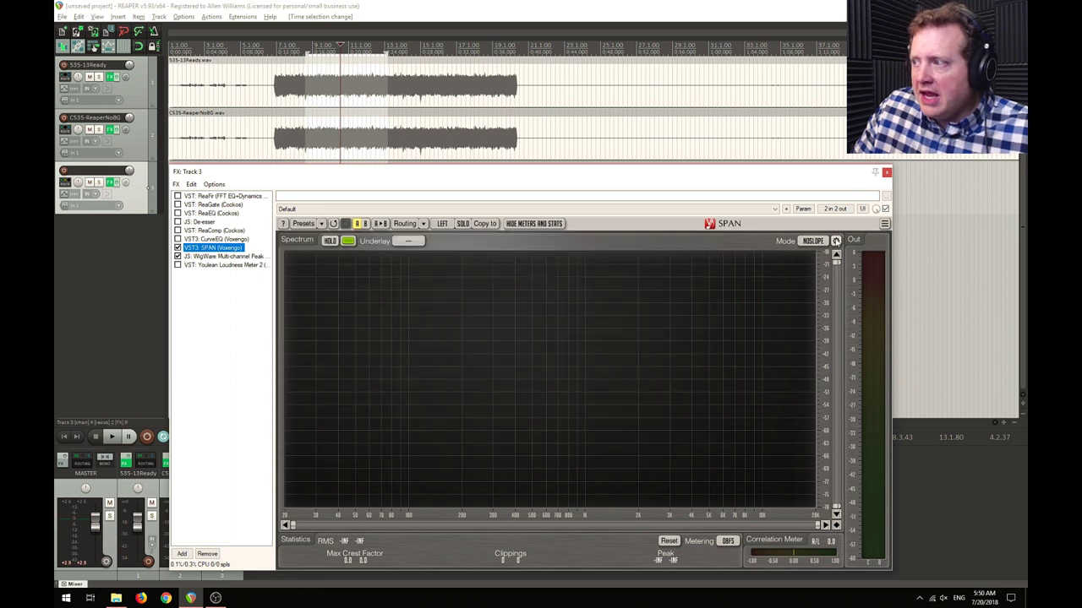
click(835, 241)
drag(680, 380, 647, 81)
Set the left channel's averaging time to 100 and slope to 3.00, leaving smoothing off
click(748, 157)
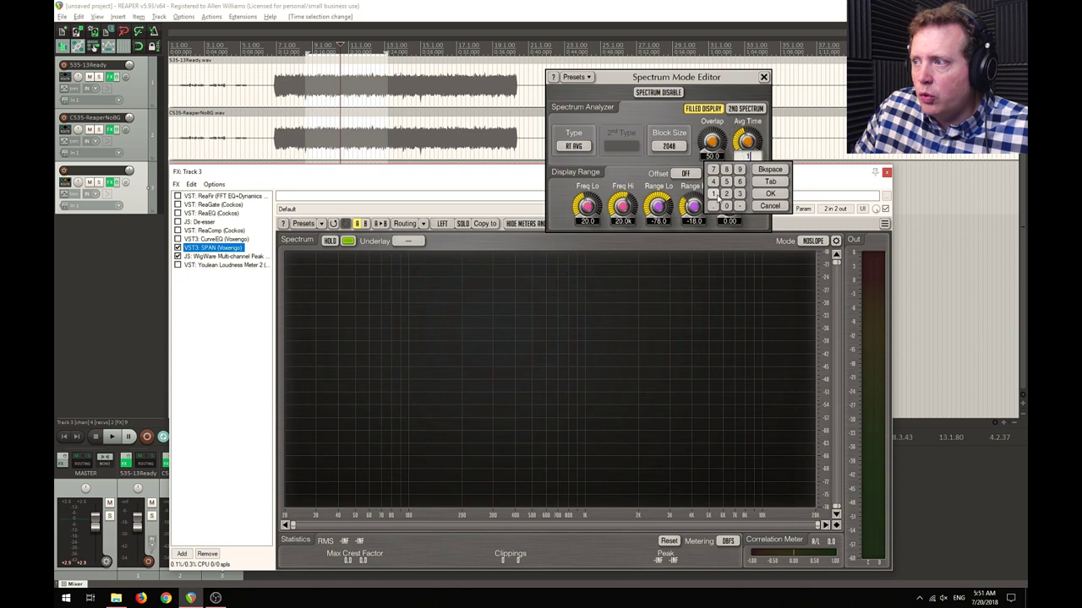
click(725, 207)
click(770, 194)
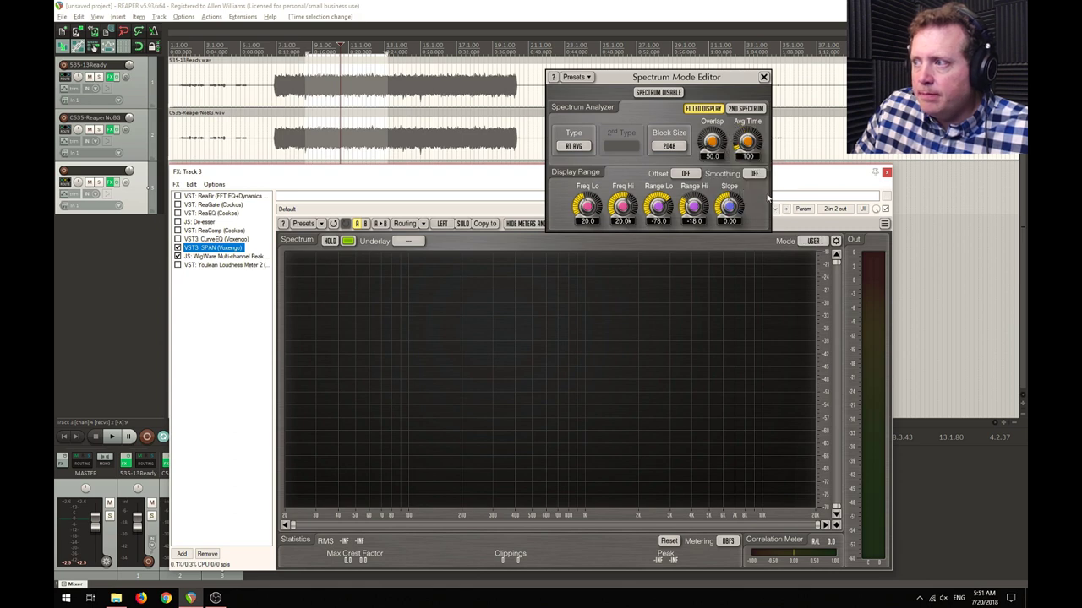
click(729, 220)
click(752, 258)
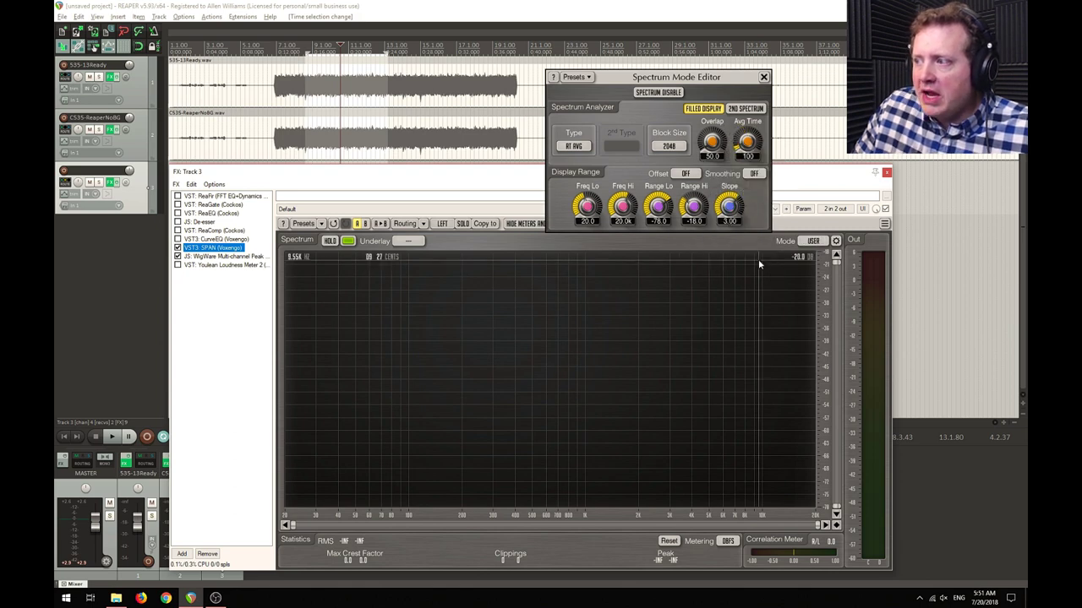
click(755, 173)
click(756, 175)
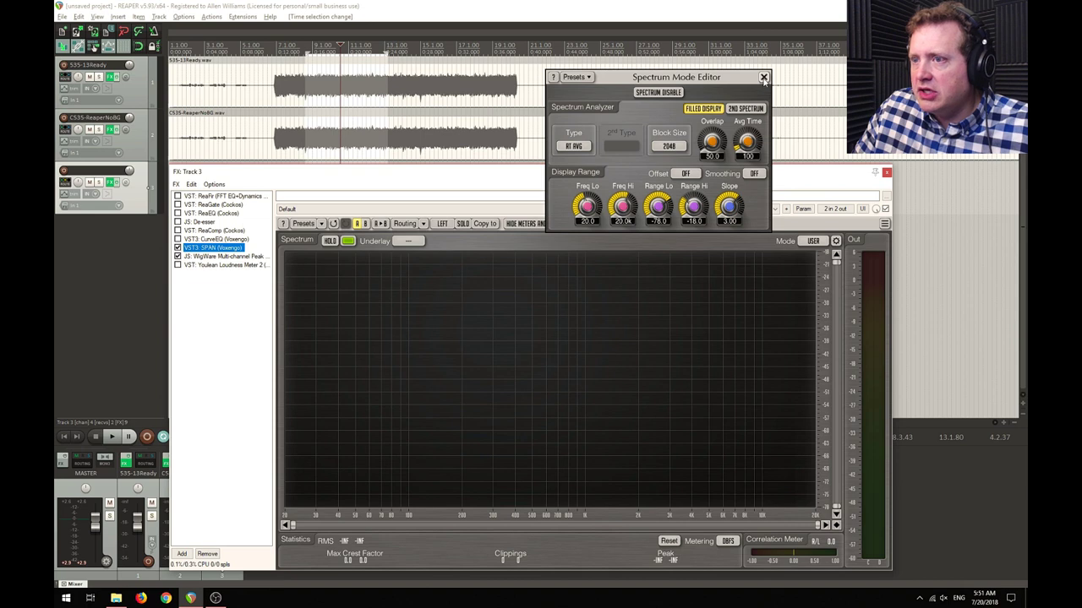
Give the right channel the same averaging time 100 and slope 3.00, then close the editor
click(442, 223)
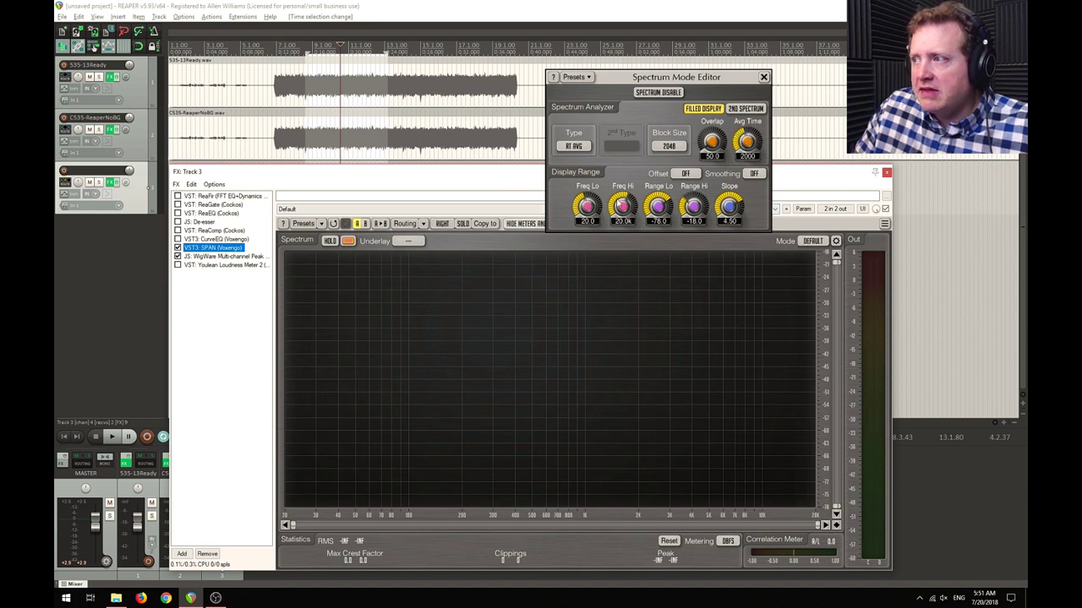
double_click(747, 156)
click(712, 194)
click(726, 206)
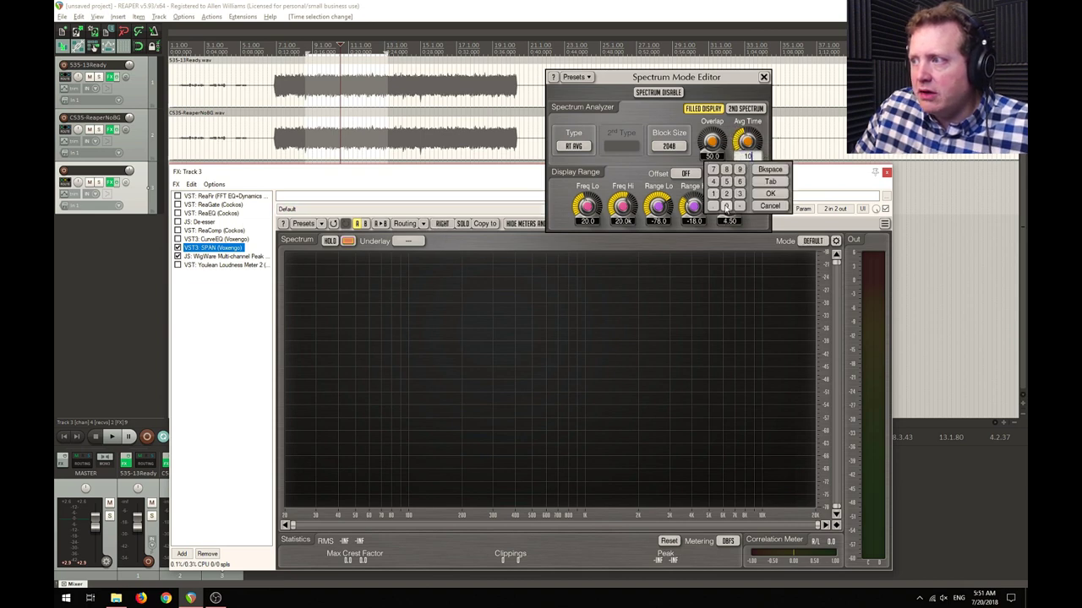
click(725, 207)
click(770, 193)
double_click(729, 220)
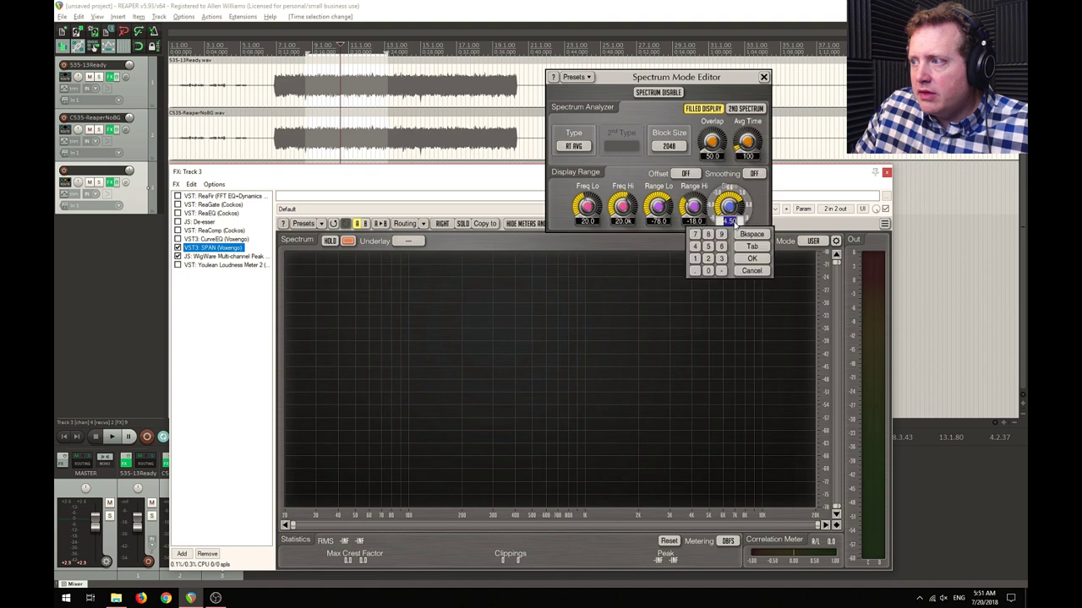
click(721, 258)
click(751, 258)
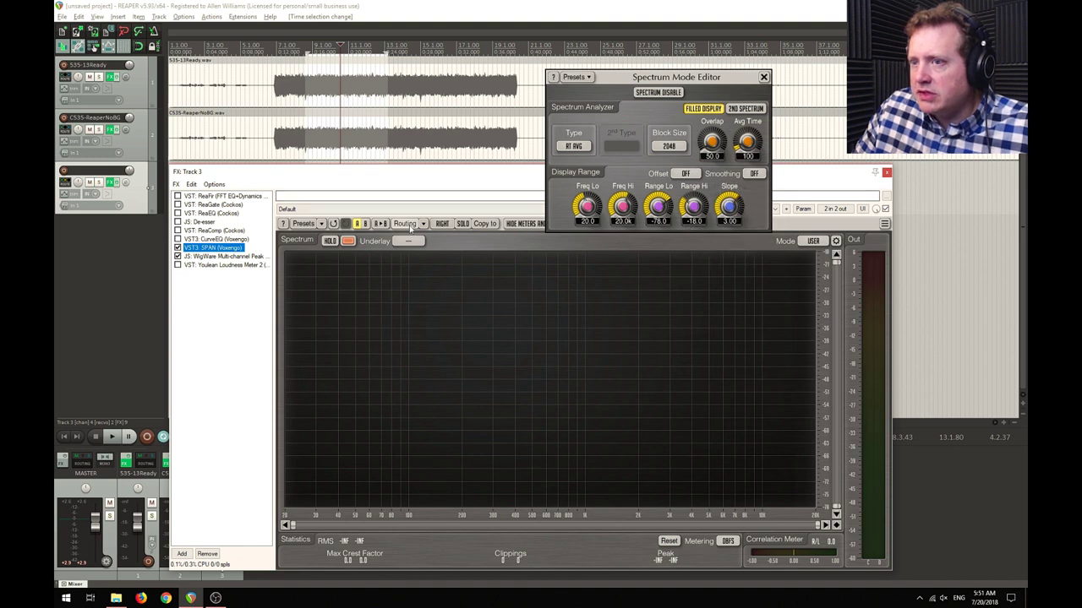
click(441, 224)
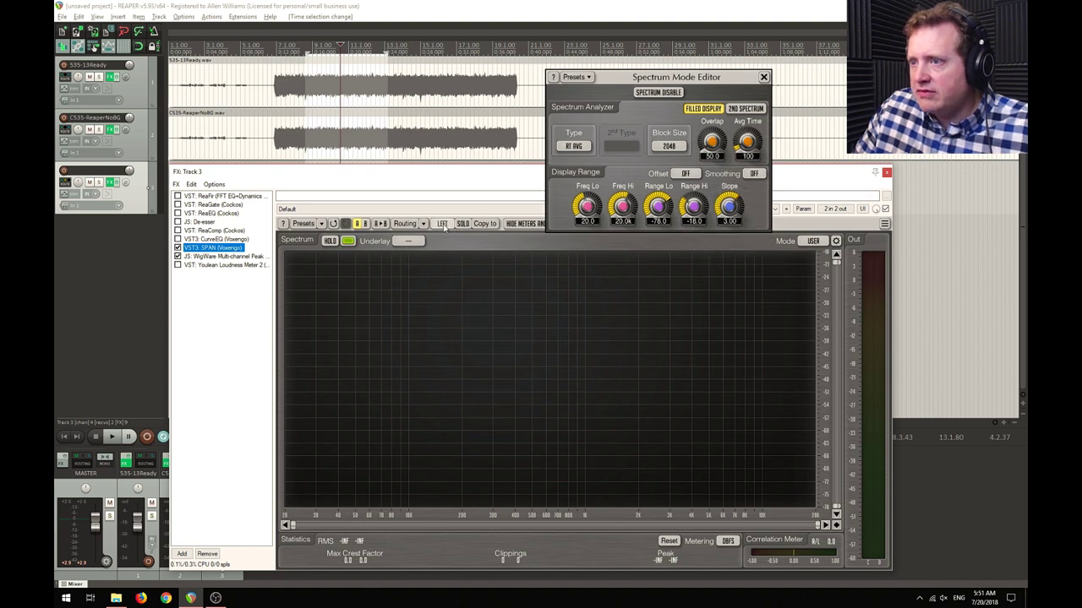
click(763, 78)
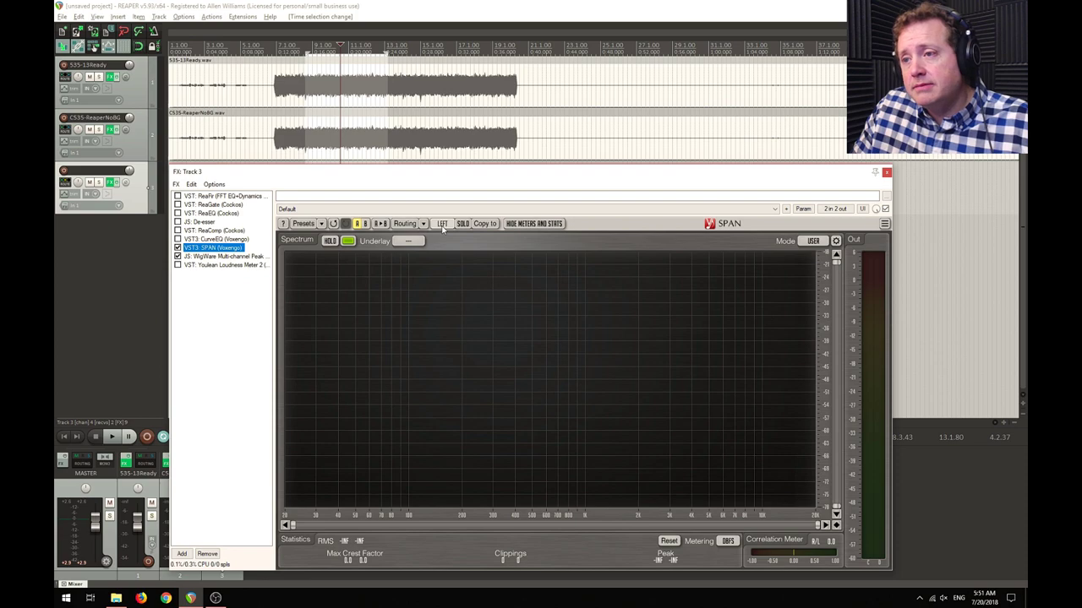
During playback, show SPAN's RIGHT channel as underlay beneath LEFT, then stop and close the effects window
key(space)
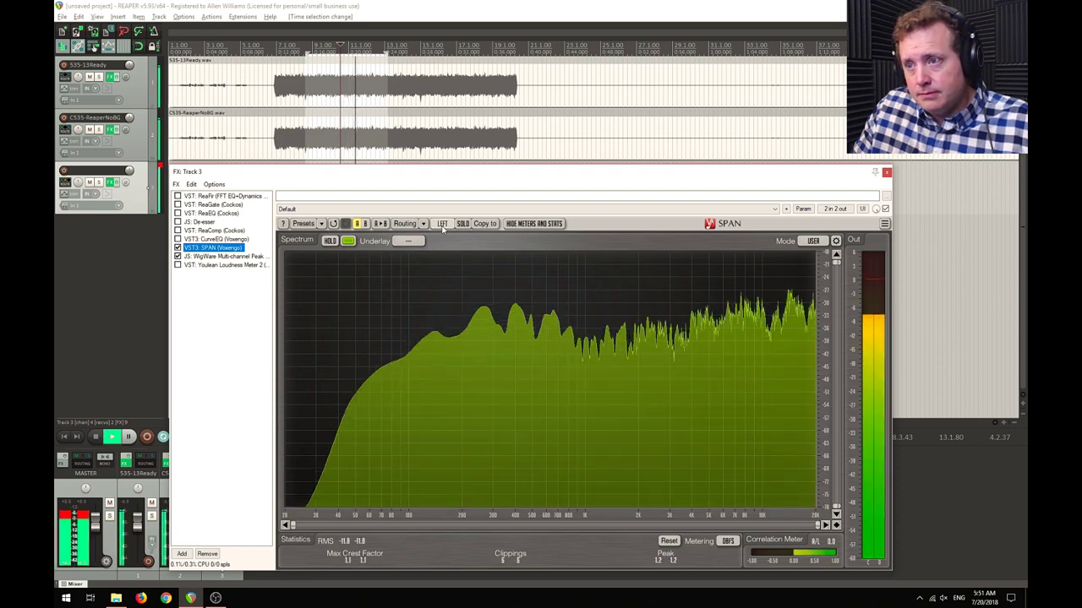
click(442, 224)
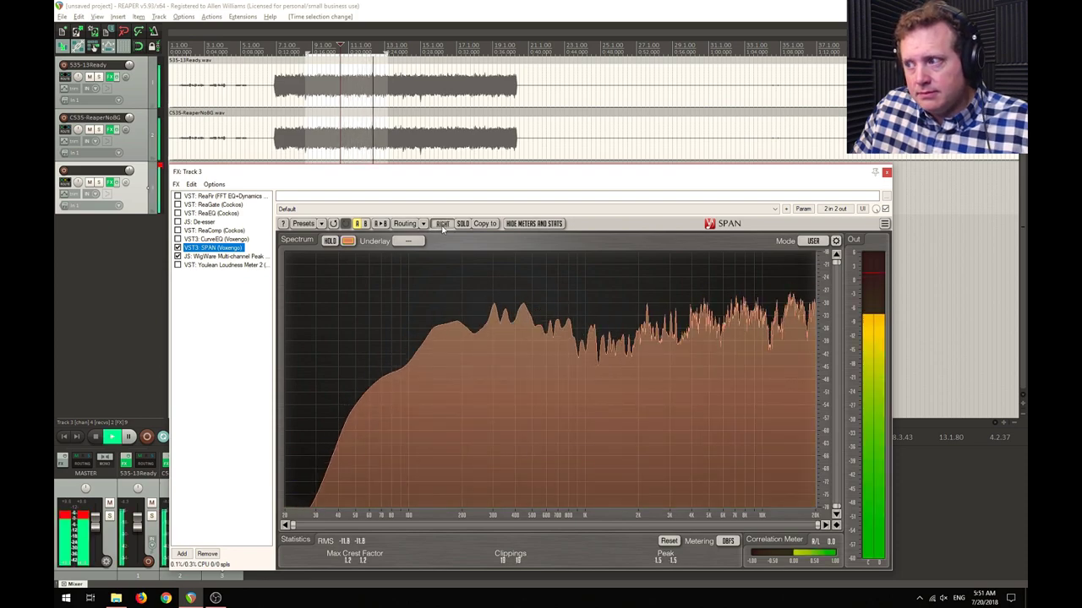
click(442, 225)
click(408, 241)
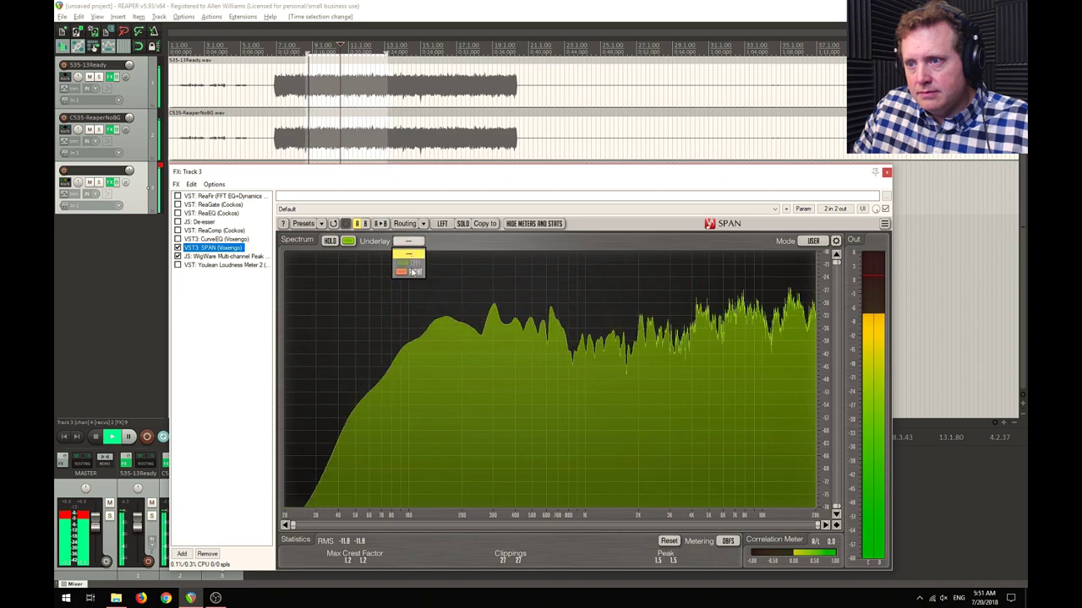
click(413, 271)
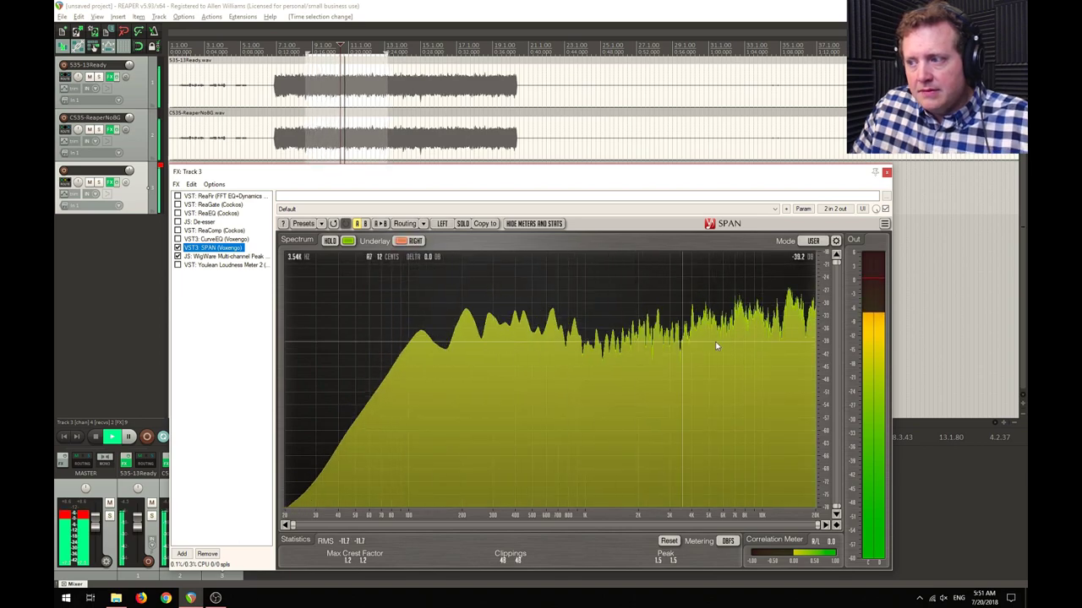
key(space)
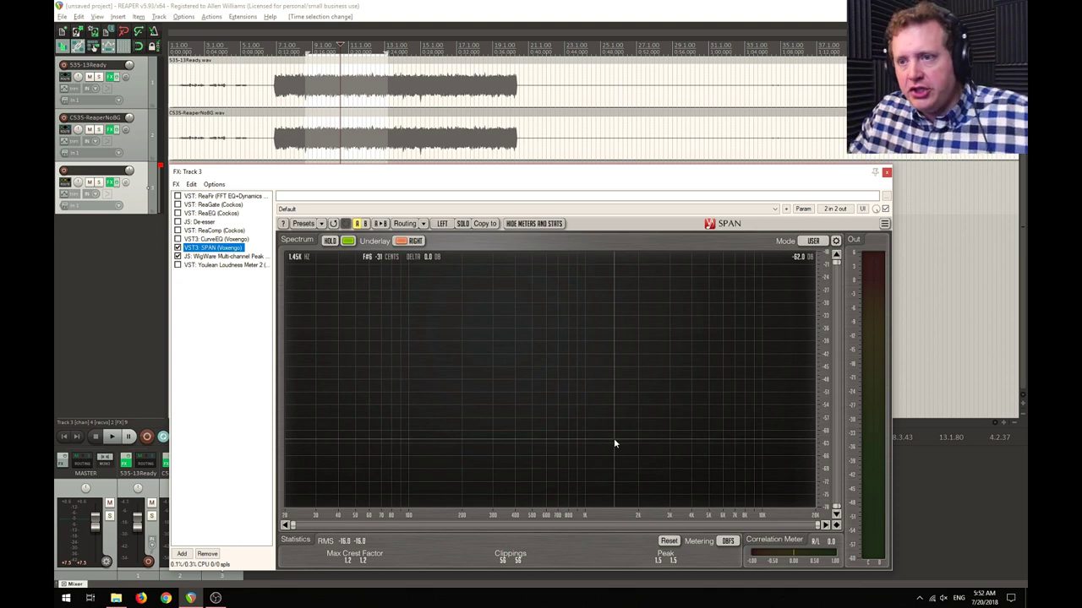
click(887, 174)
Delete the ReaperNoBG clip from track 2 and set the edit point at the project start
click(218, 132)
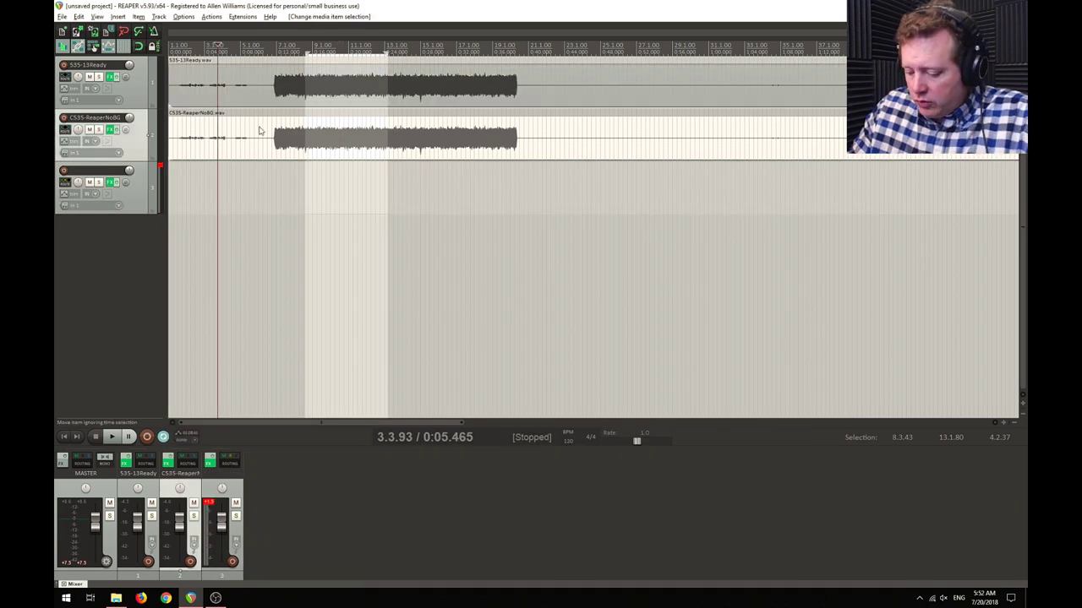
key(Delete)
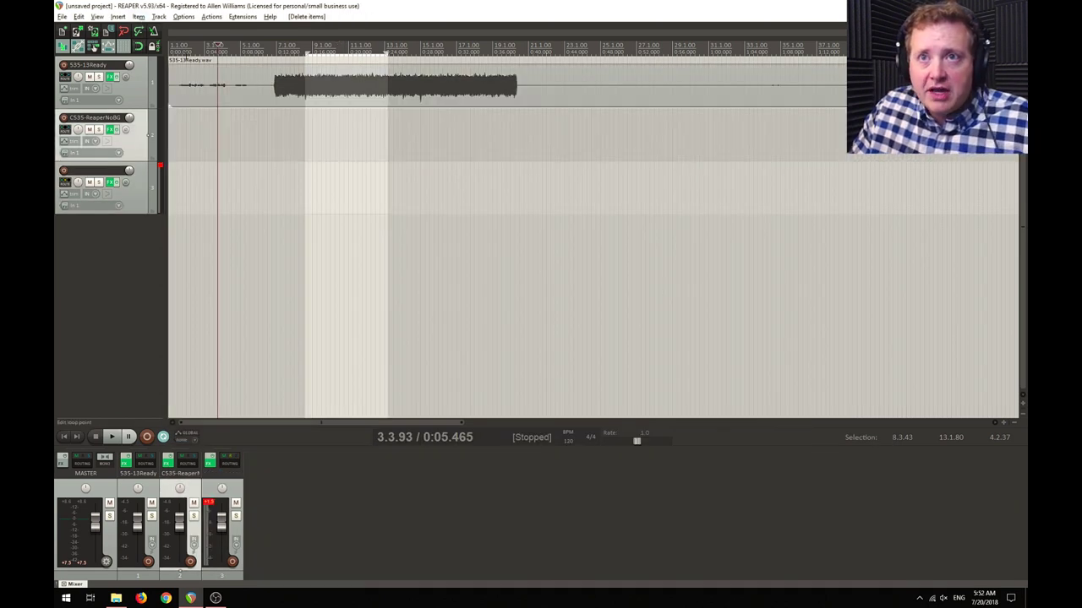
click(196, 144)
Insert C535-AudacityNoBG.wav from D:\Noise Floor\Live Test onto track 2
click(139, 17)
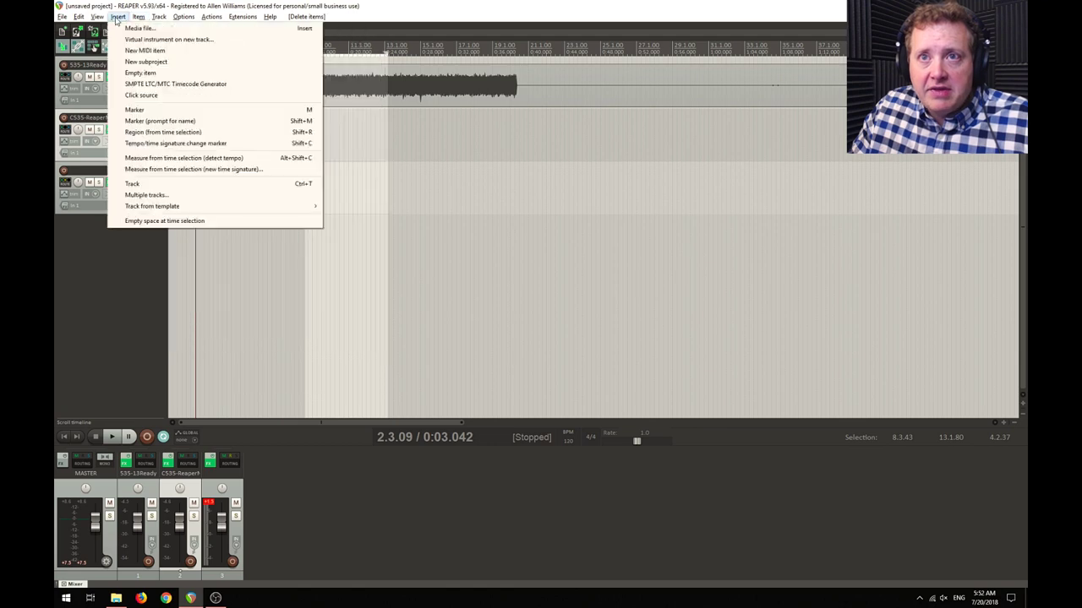
click(133, 30)
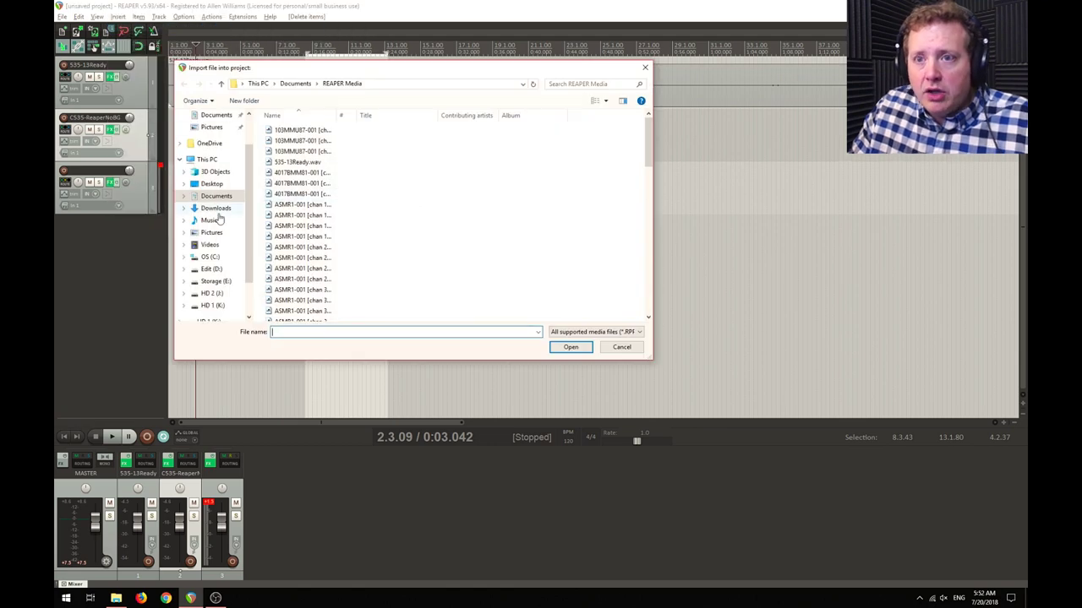
click(211, 268)
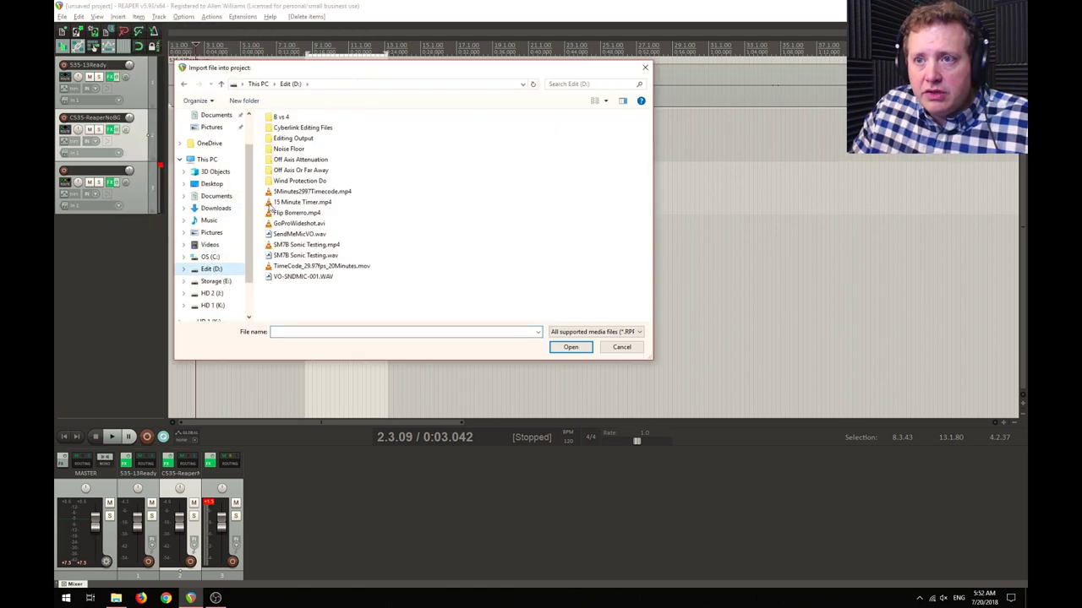
double_click(288, 148)
double_click(289, 131)
click(295, 141)
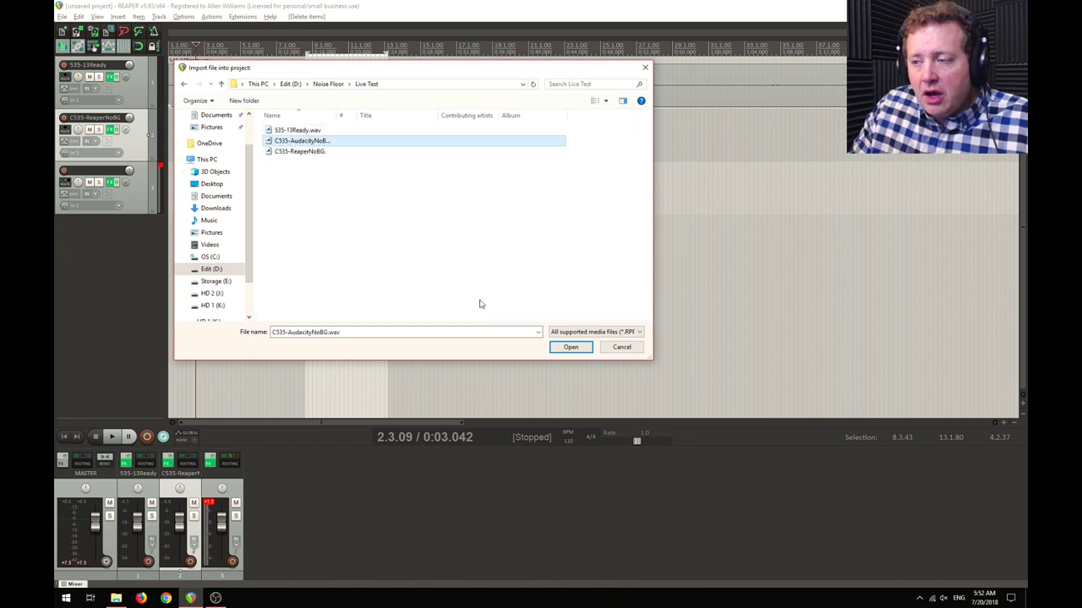
click(572, 347)
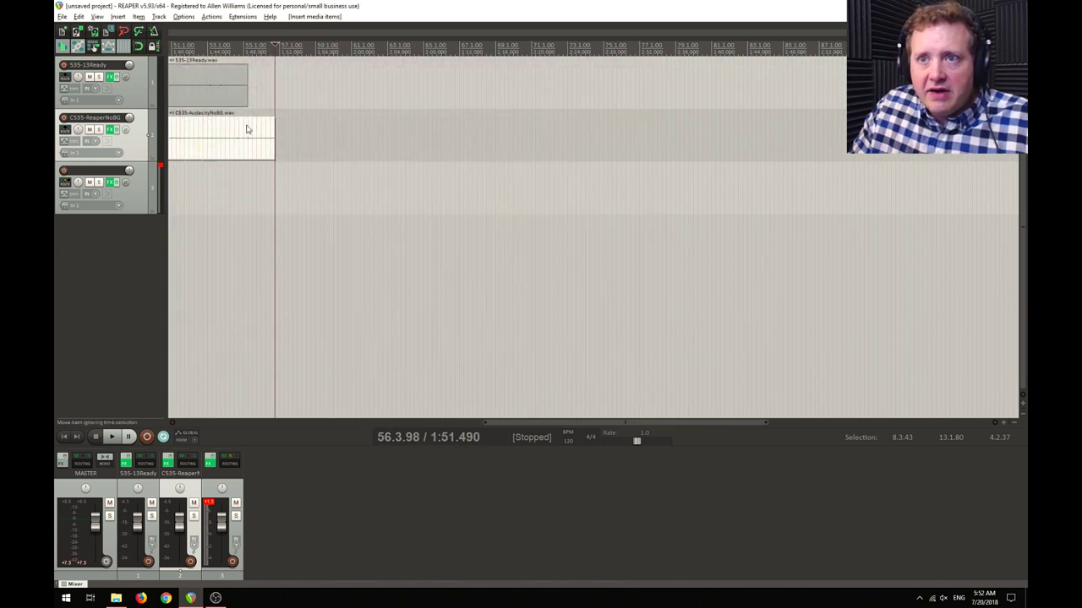
Drag the Audacity clip on track 2 left to align it with track 1's clip, zooming in to verify
drag(247, 128, 177, 133)
scroll(258, 172, down, 5)
scroll(270, 151, down, 1)
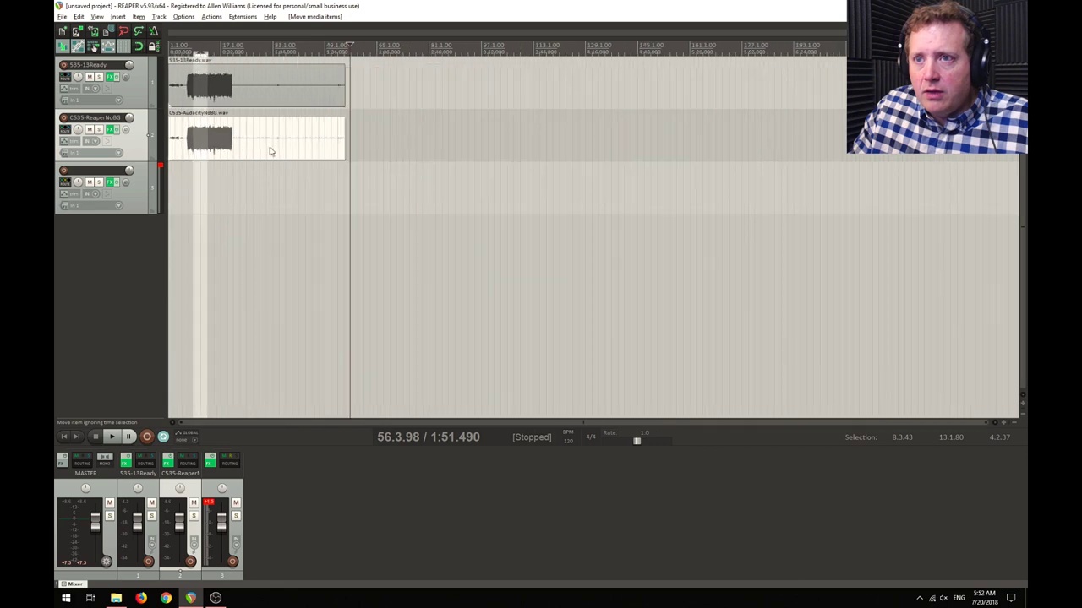
click(217, 76)
scroll(518, 131, up, 6)
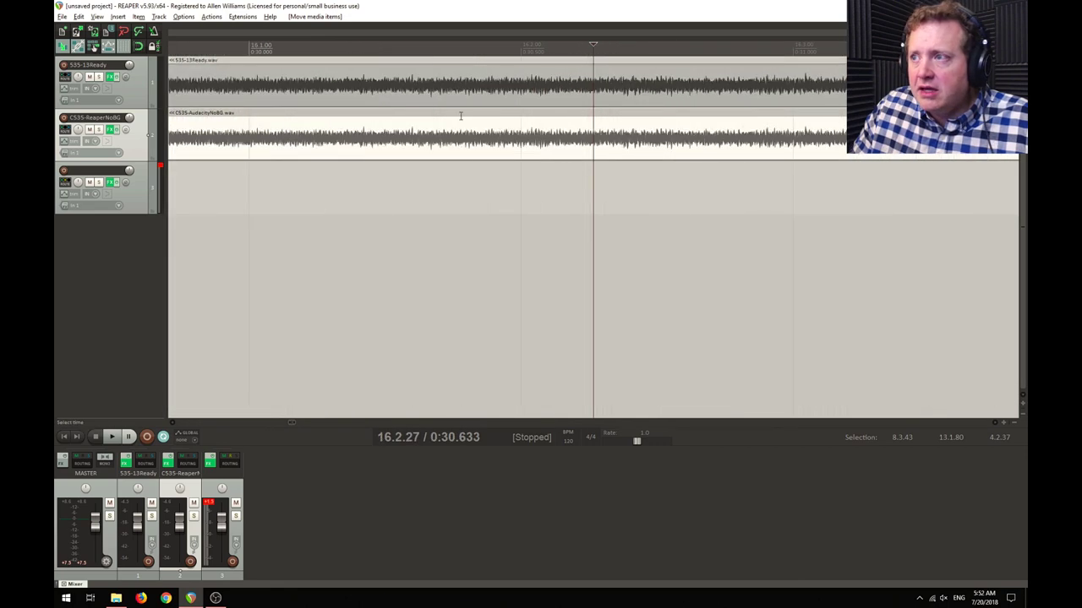
scroll(518, 131, up, 3)
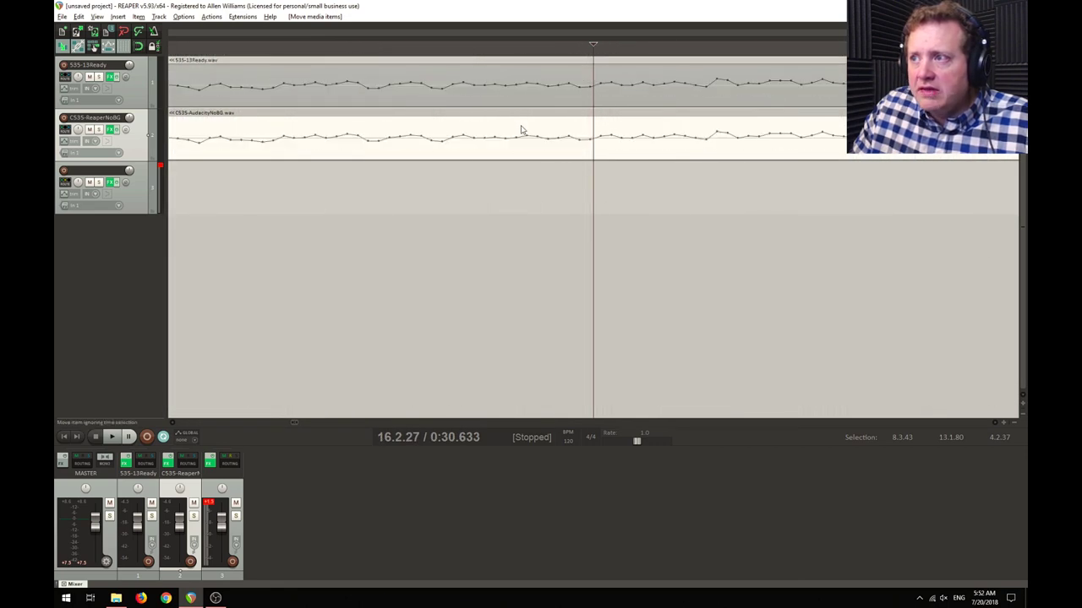
Confirm in track 2's routing window that it still sends to track 3
scroll(521, 130, down, 8)
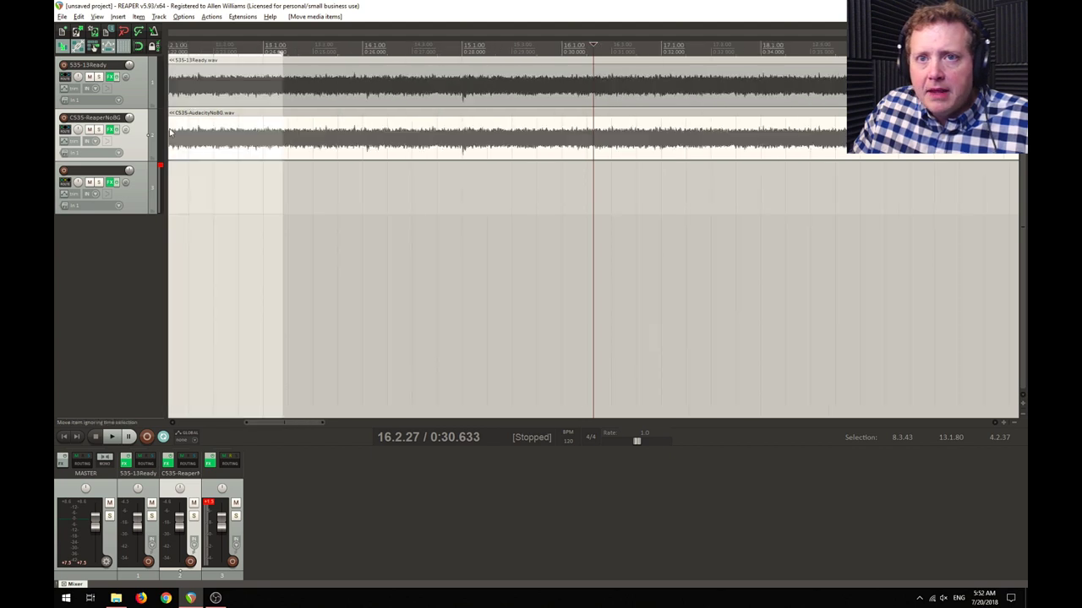
click(72, 136)
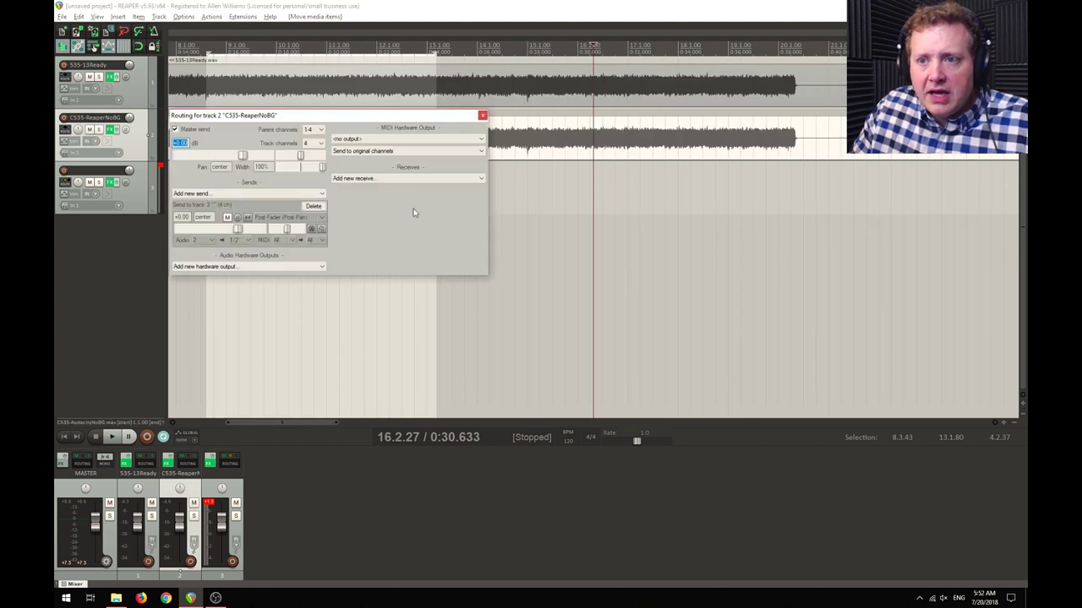
click(482, 116)
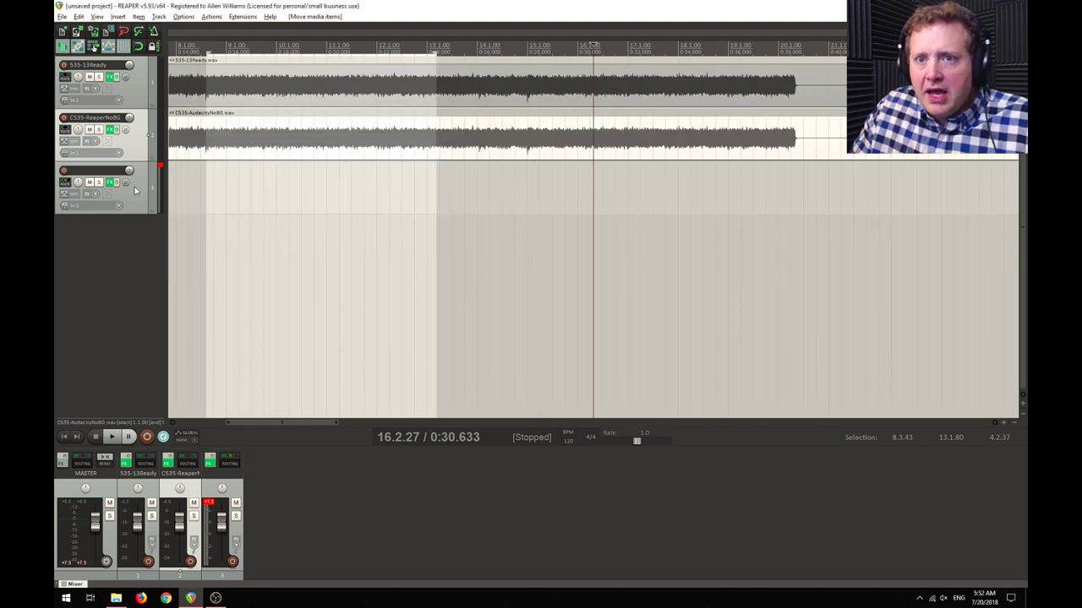
Reopen track 3's SPAN analyser with the RIGHT channel as underlay
click(109, 182)
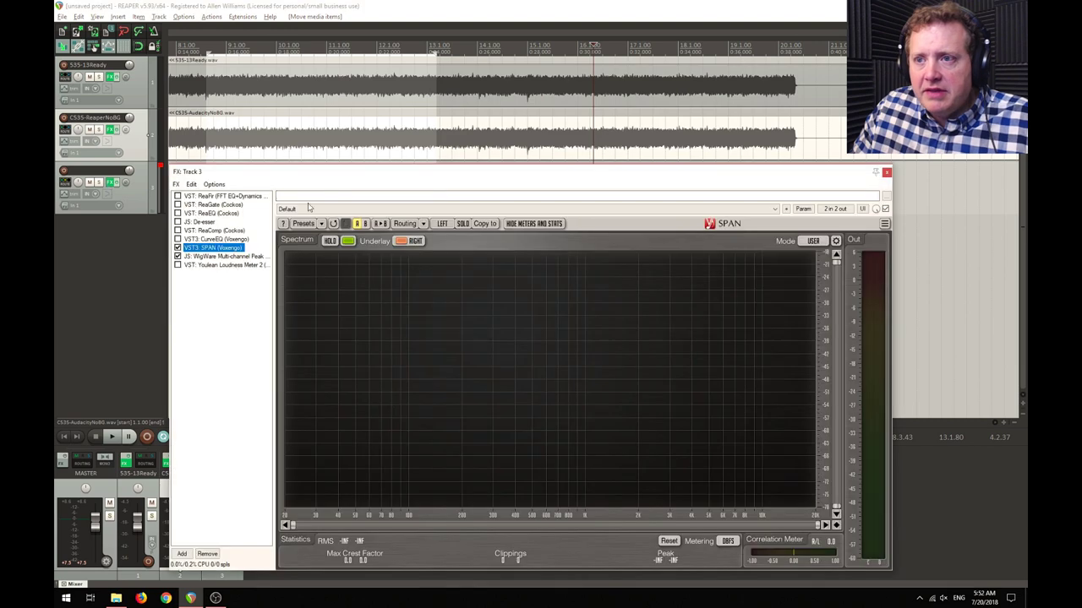
click(410, 242)
click(410, 270)
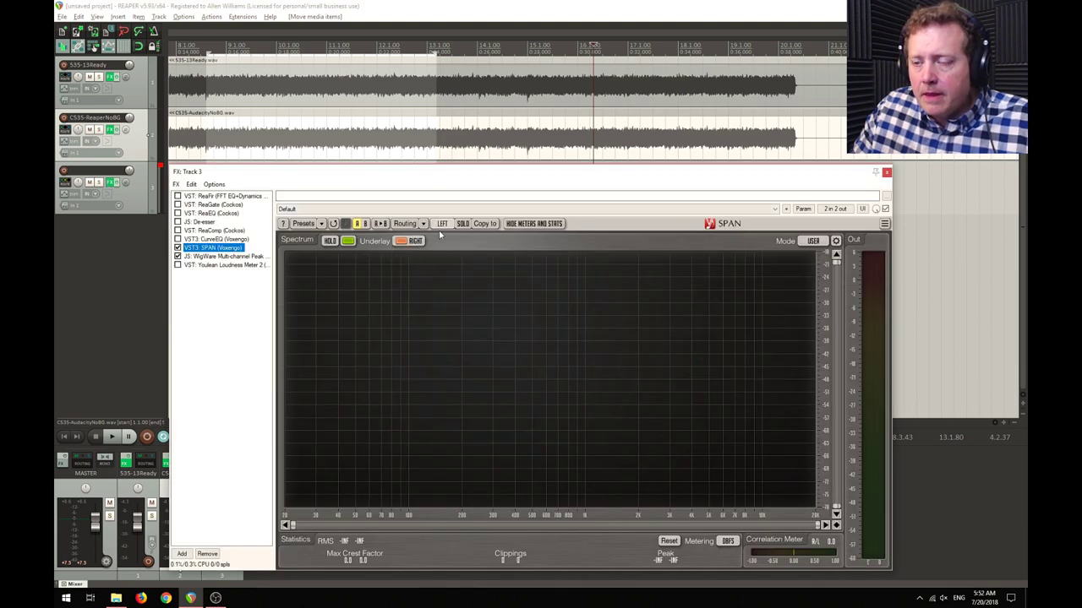
Play from before the audio while switching SPAN between RIGHT and LEFT, keeping the RIGHT underlay
click(294, 84)
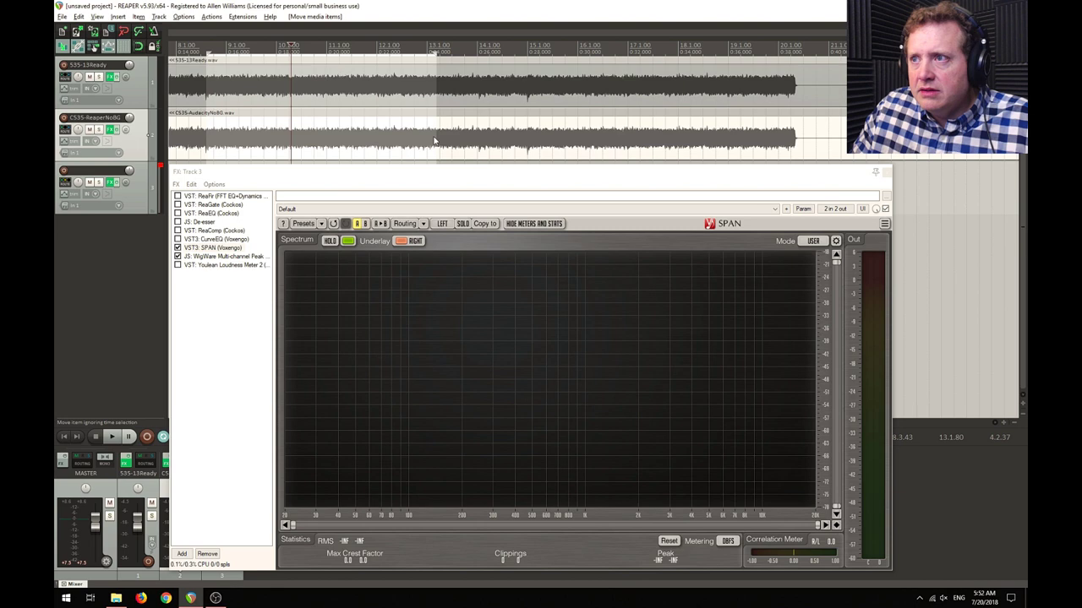
key(space)
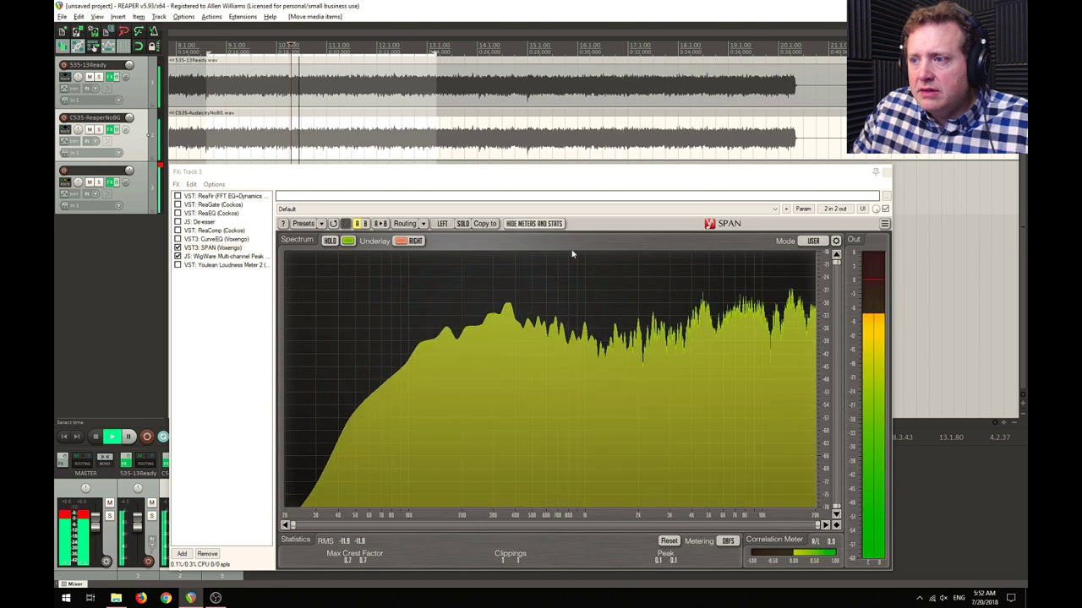
click(442, 224)
click(442, 224)
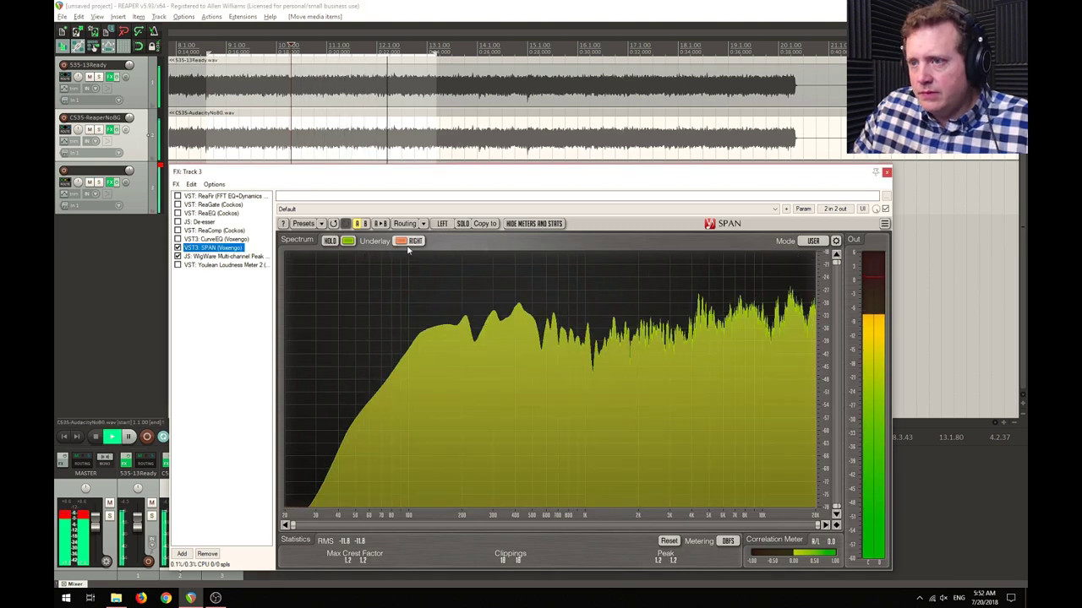
click(409, 241)
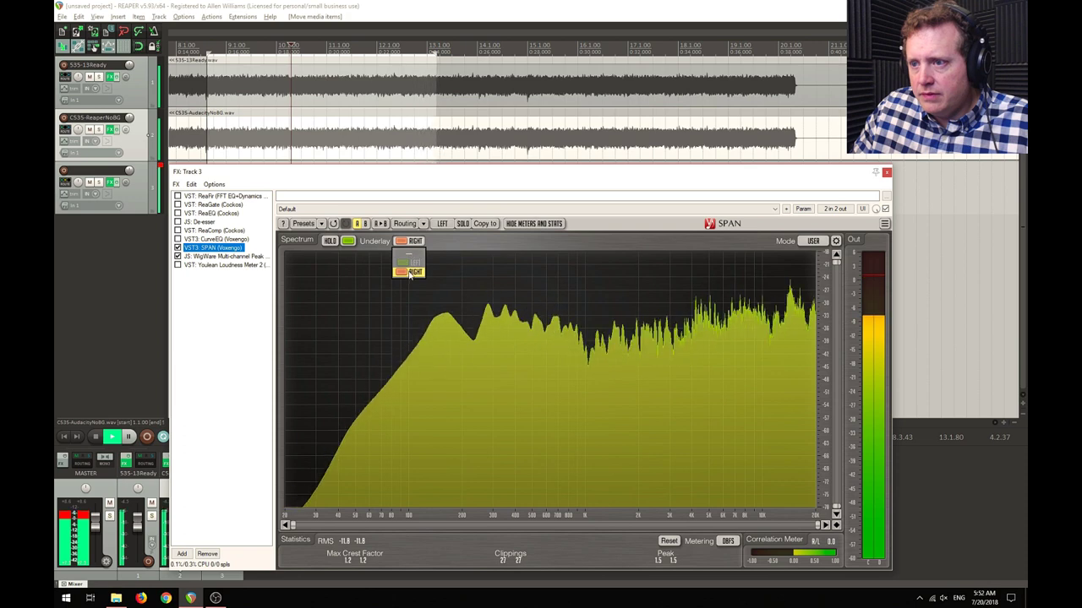
click(409, 270)
Turn the underlay off and back to RIGHT, then stop, replay and stop playback
click(409, 240)
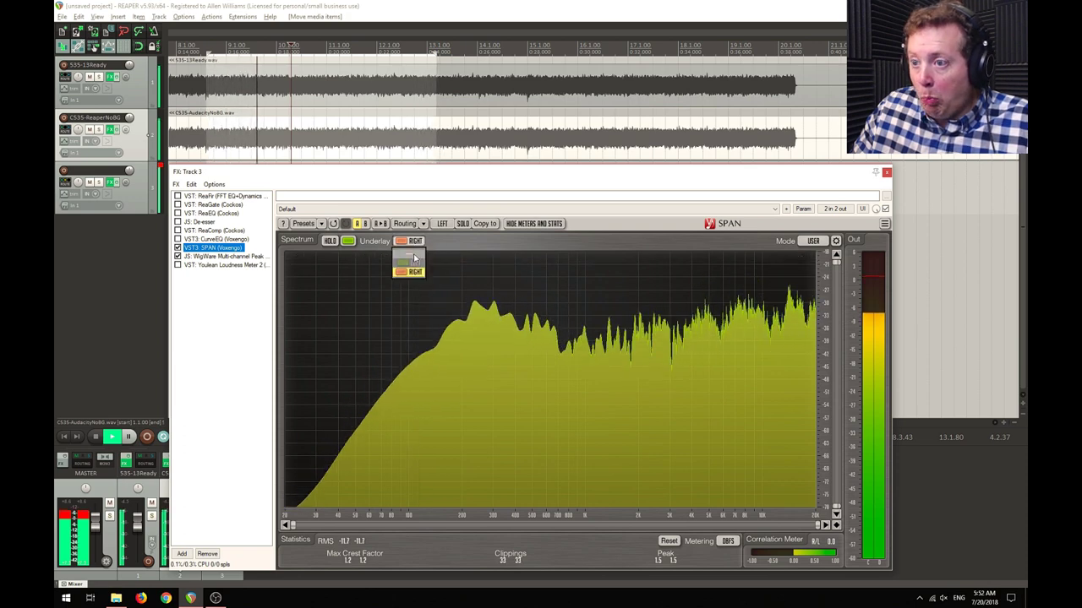
click(414, 257)
click(409, 241)
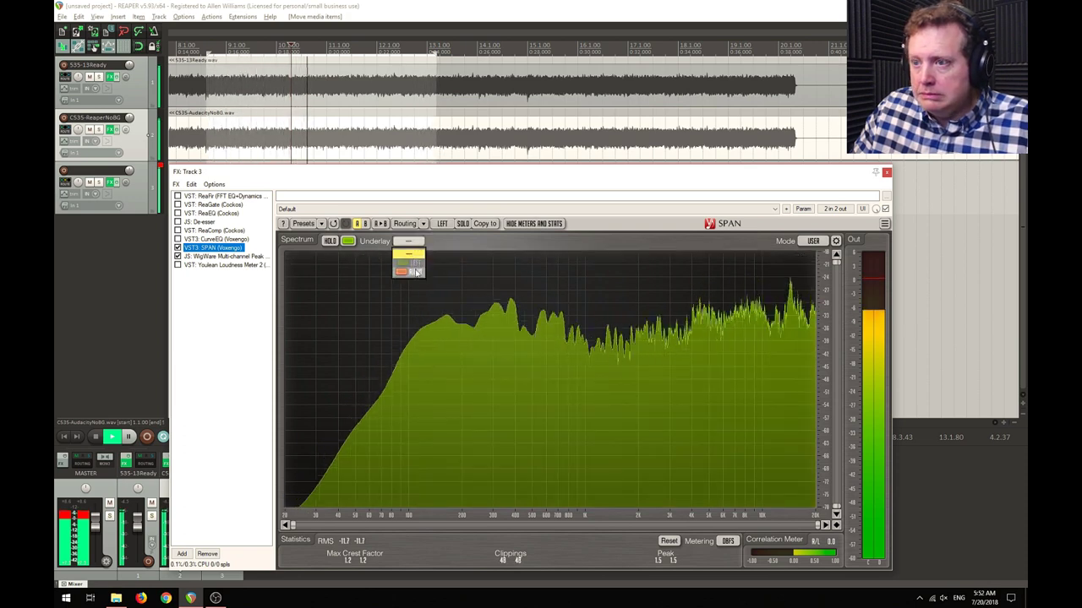
click(415, 272)
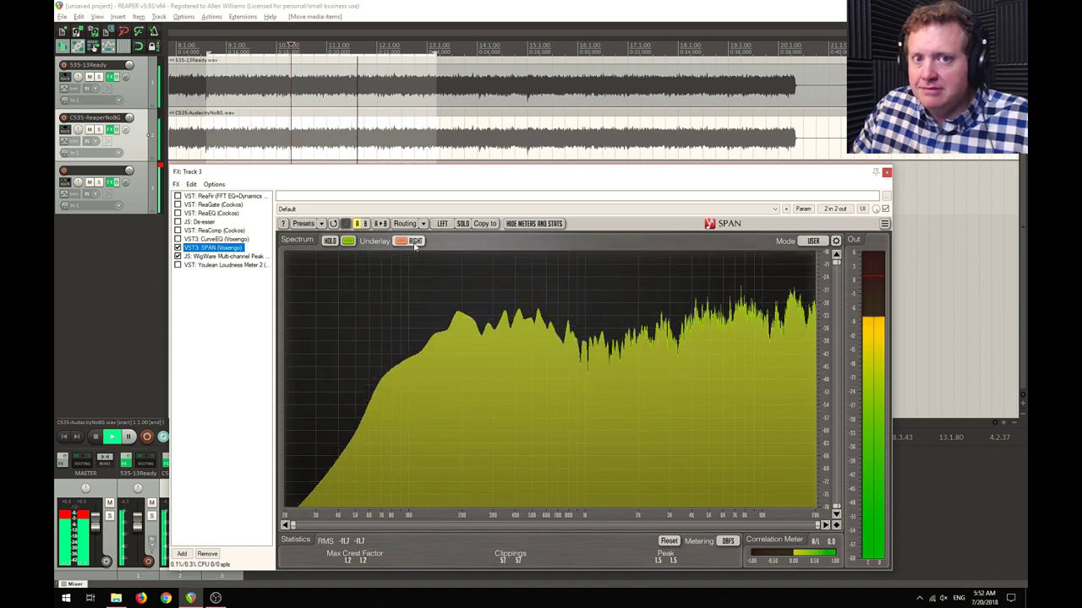
key(space)
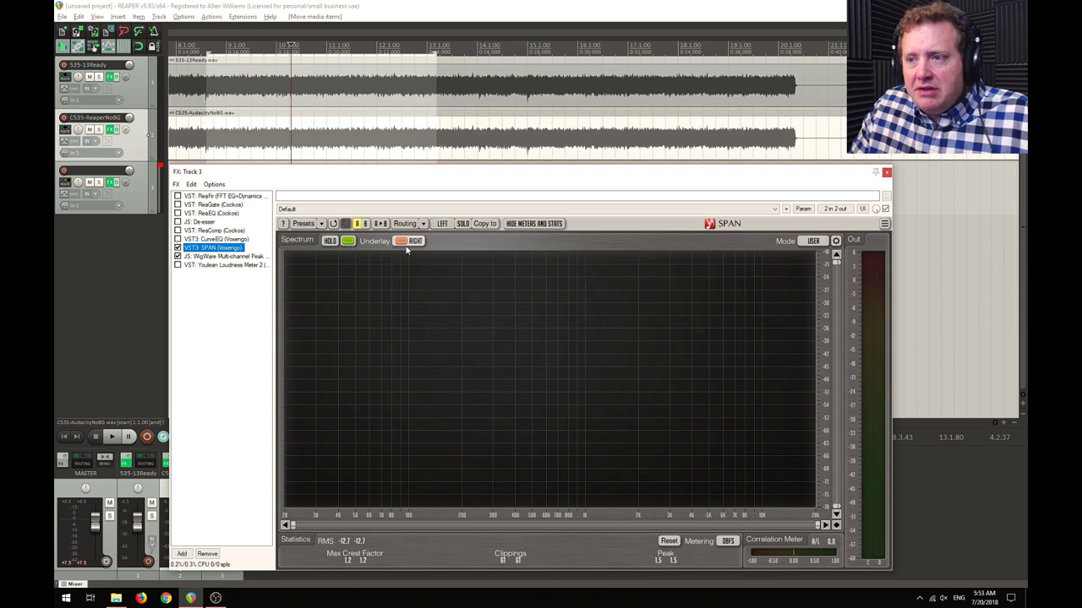
key(space)
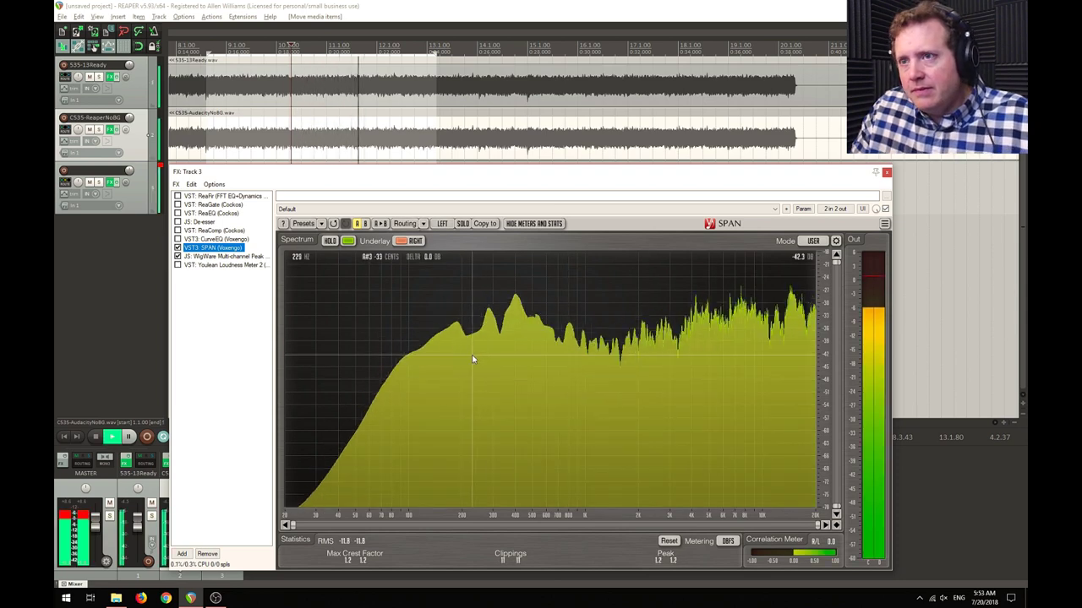
key(space)
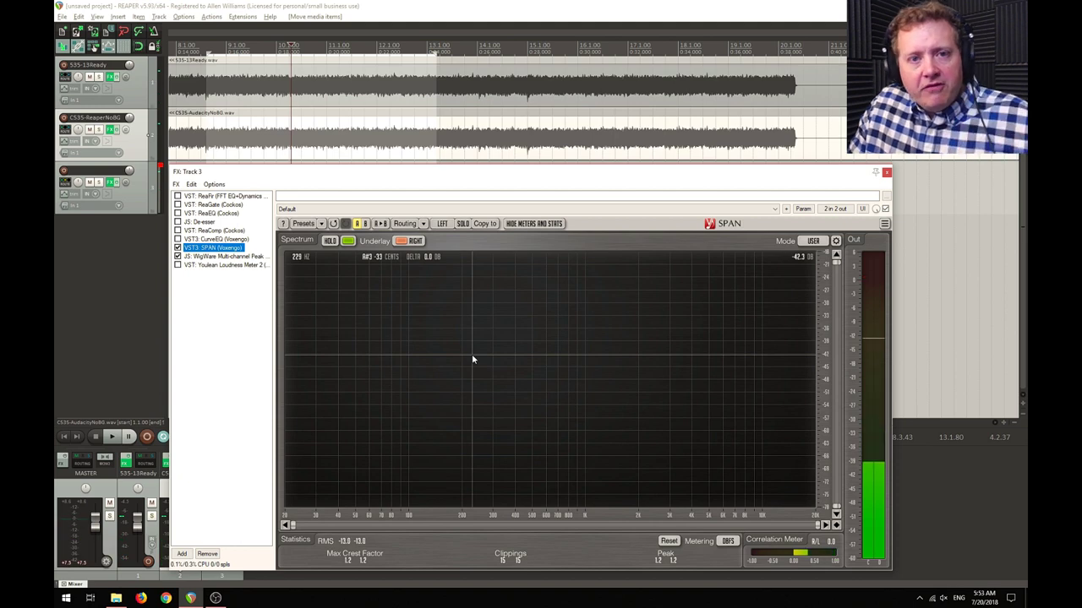
Close the SPAN window and invert the phase of track 2
click(885, 174)
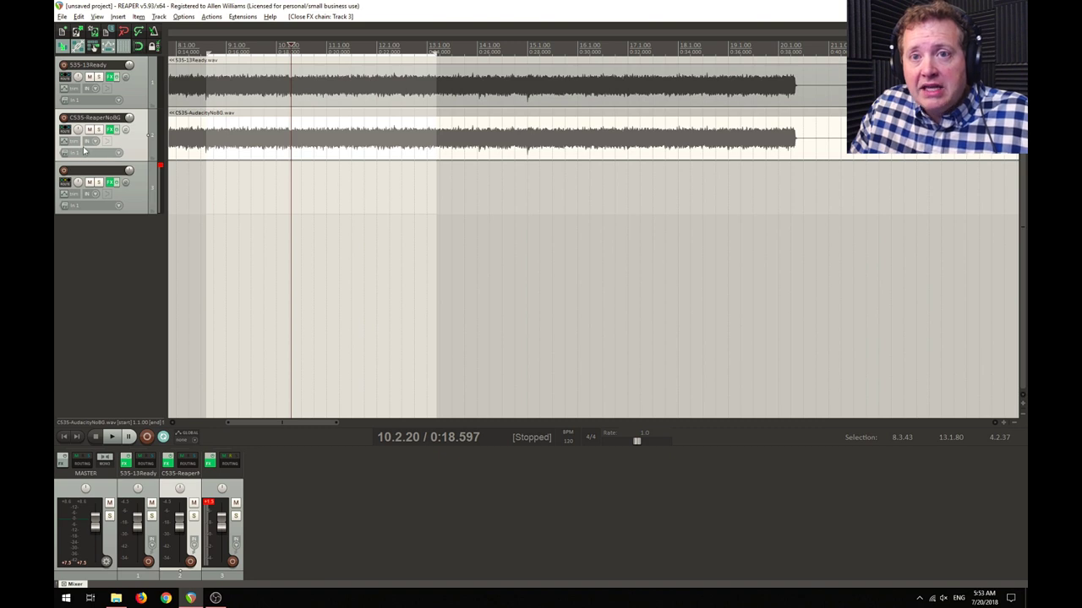
click(128, 131)
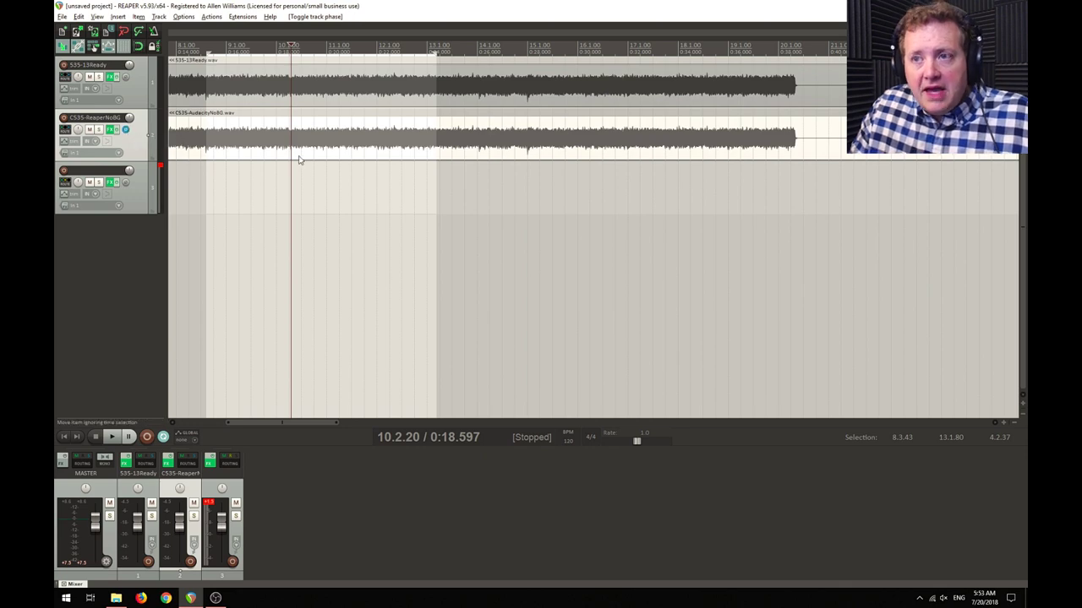
Play the phase-inverted pair through SPAN to watch the faint low-frequency residual, then close it
click(111, 185)
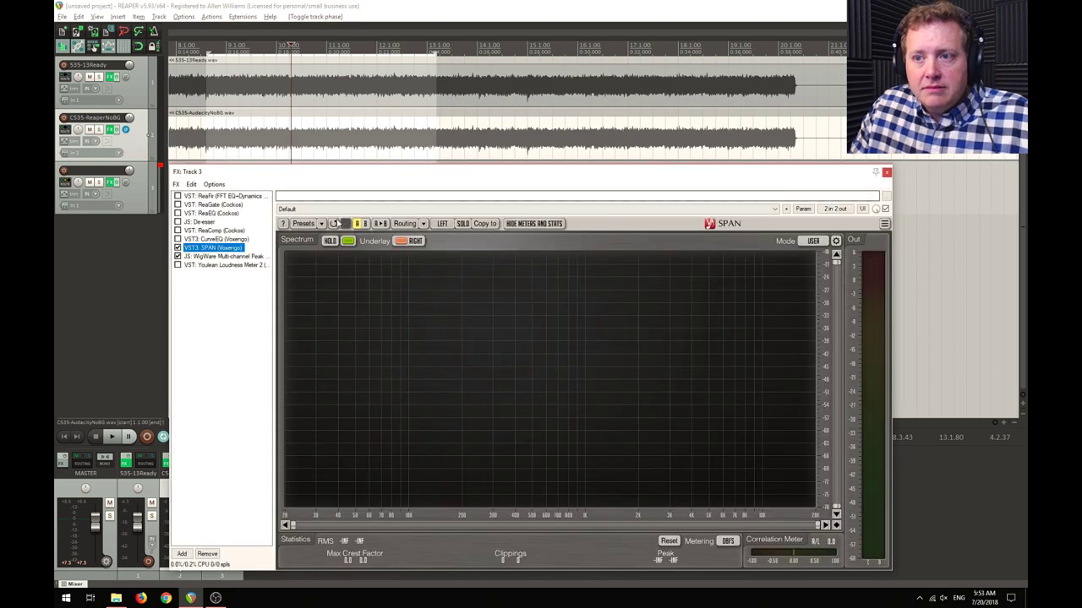
key(space)
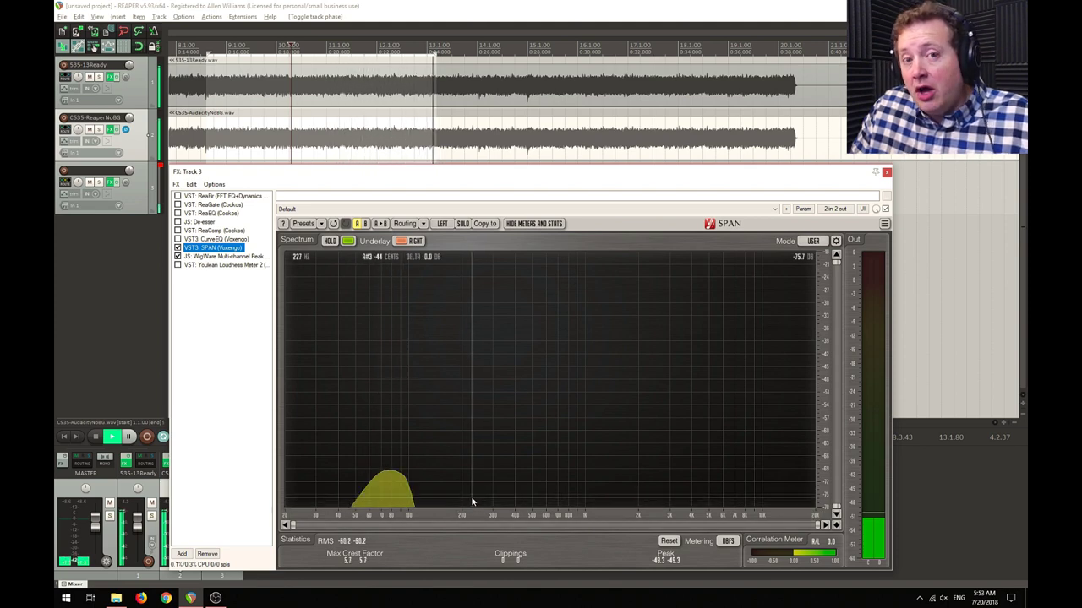
click(224, 89)
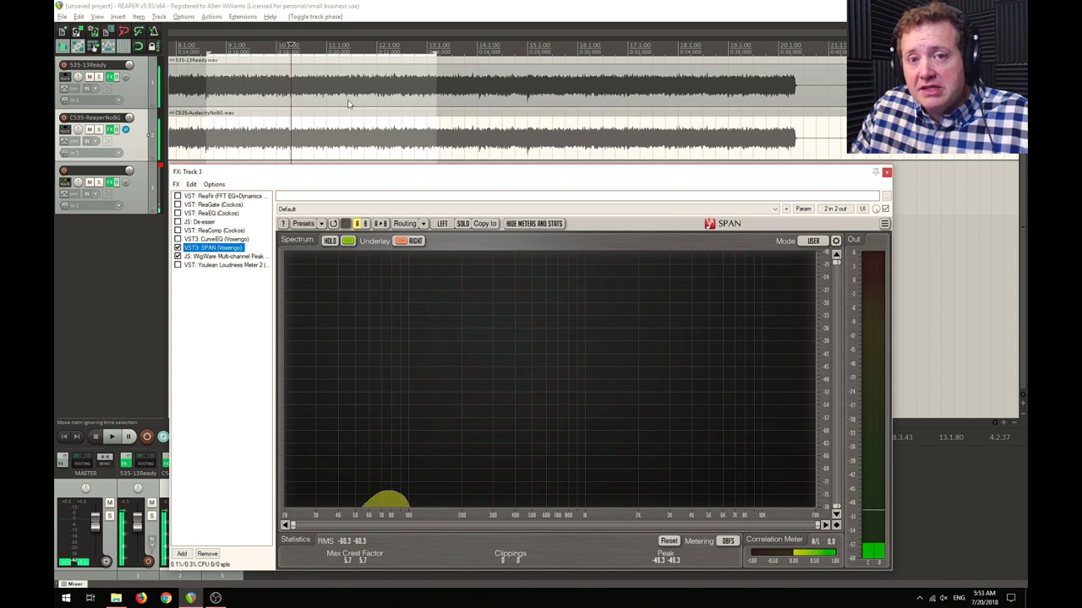
key(space)
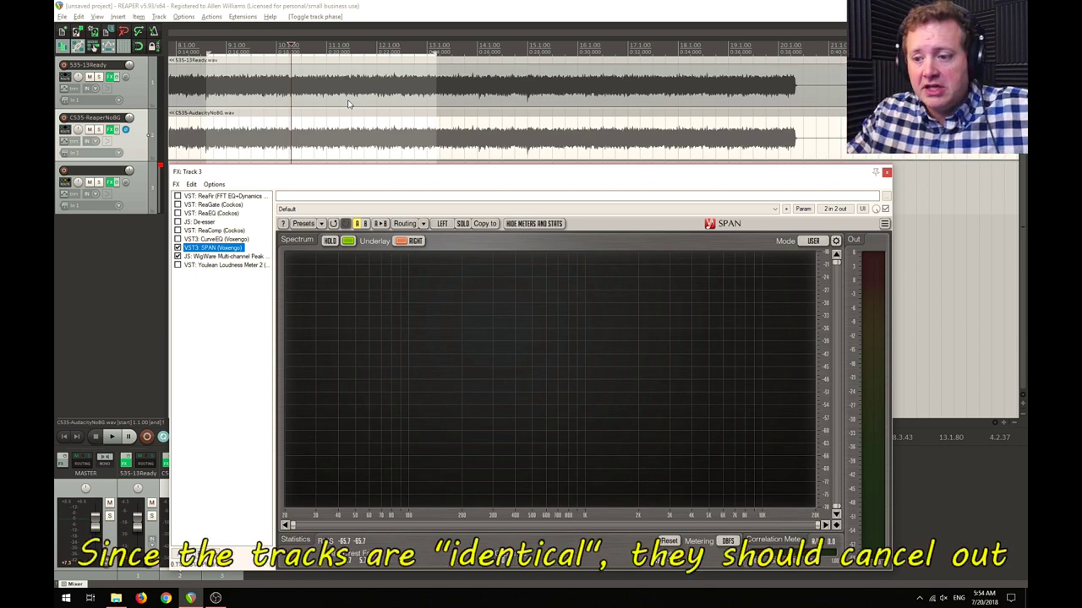
key(space)
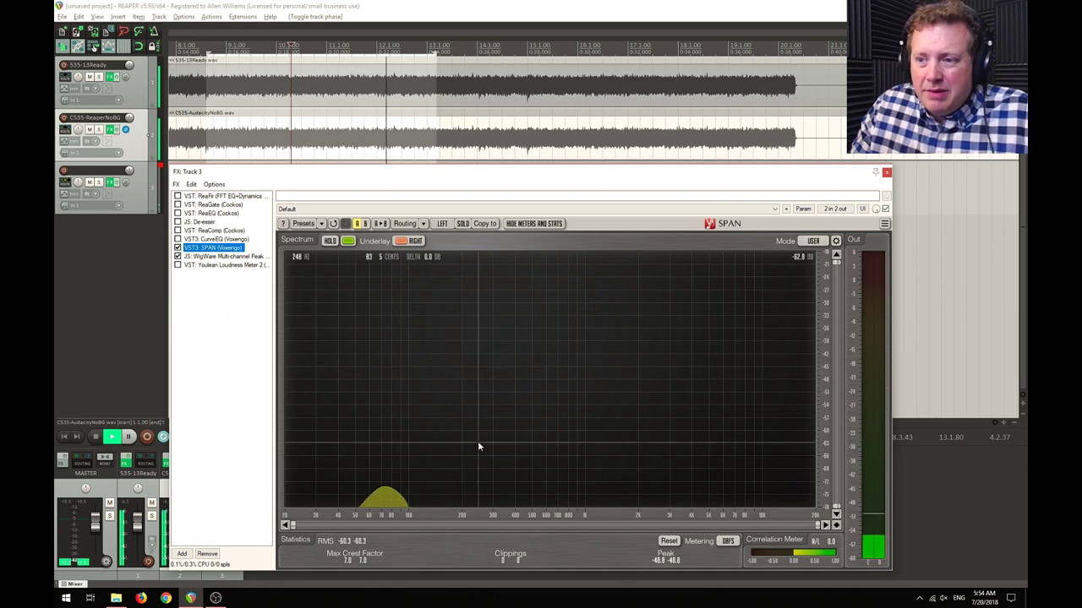
key(space)
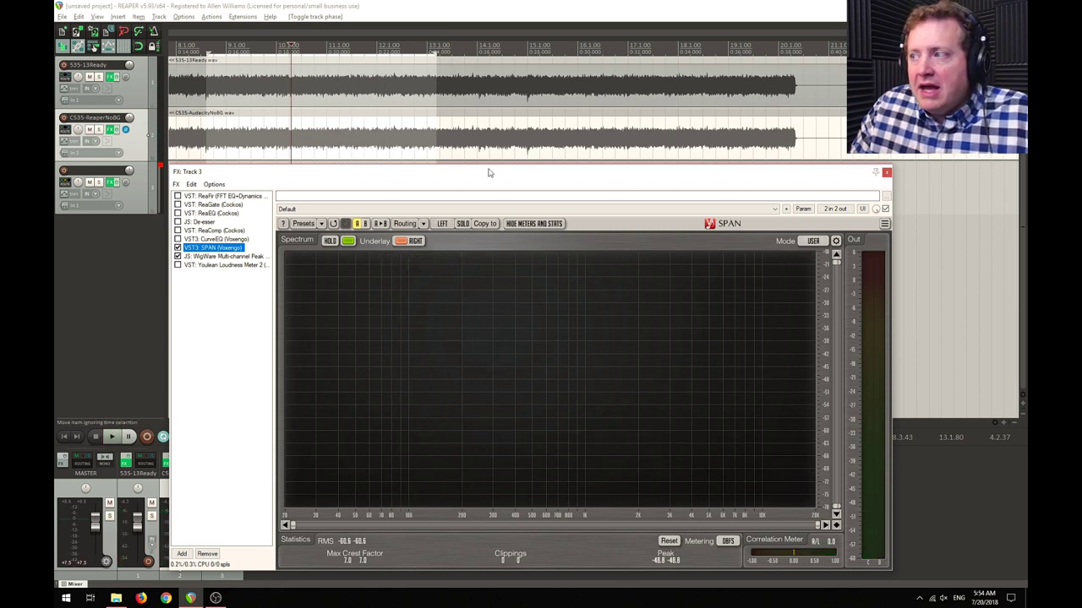
key(Escape)
Delete the Audacity clip on track 2 and insert CS35-ReaperNoBG.wav in its place
click(247, 142)
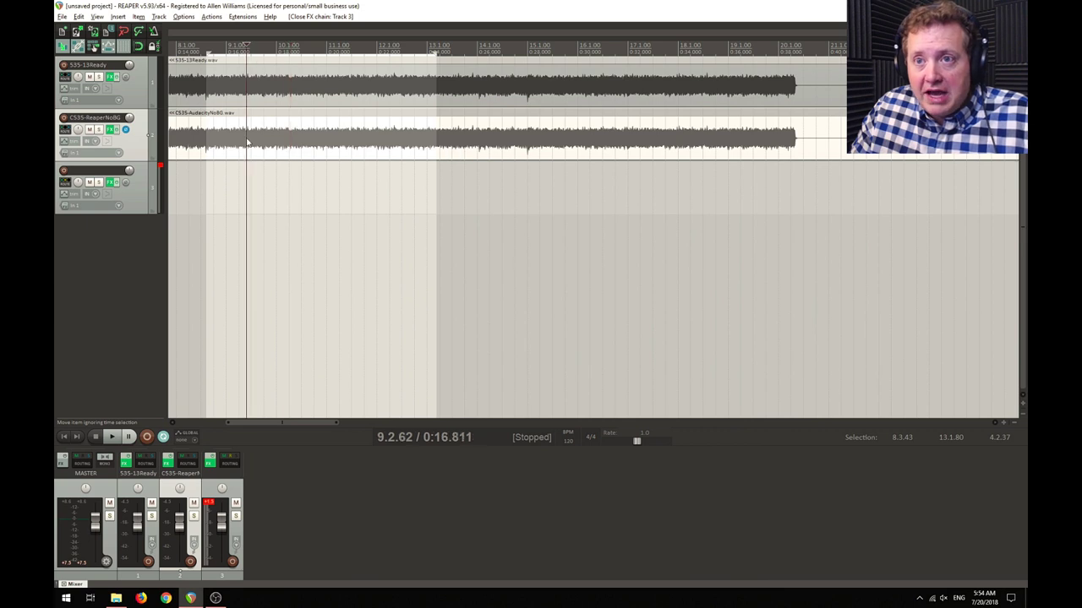
key(Delete)
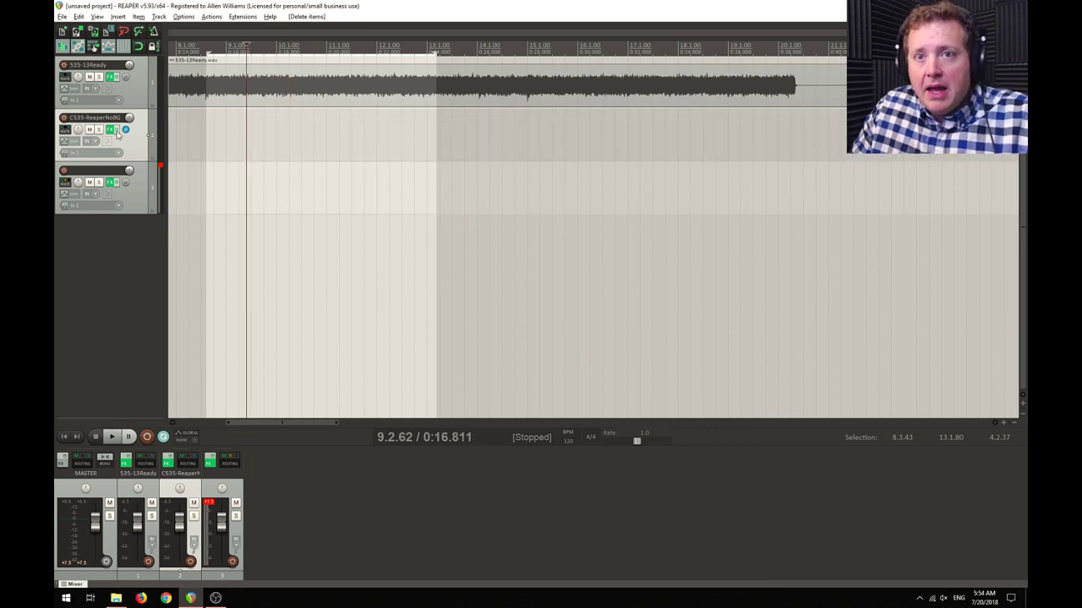
click(117, 17)
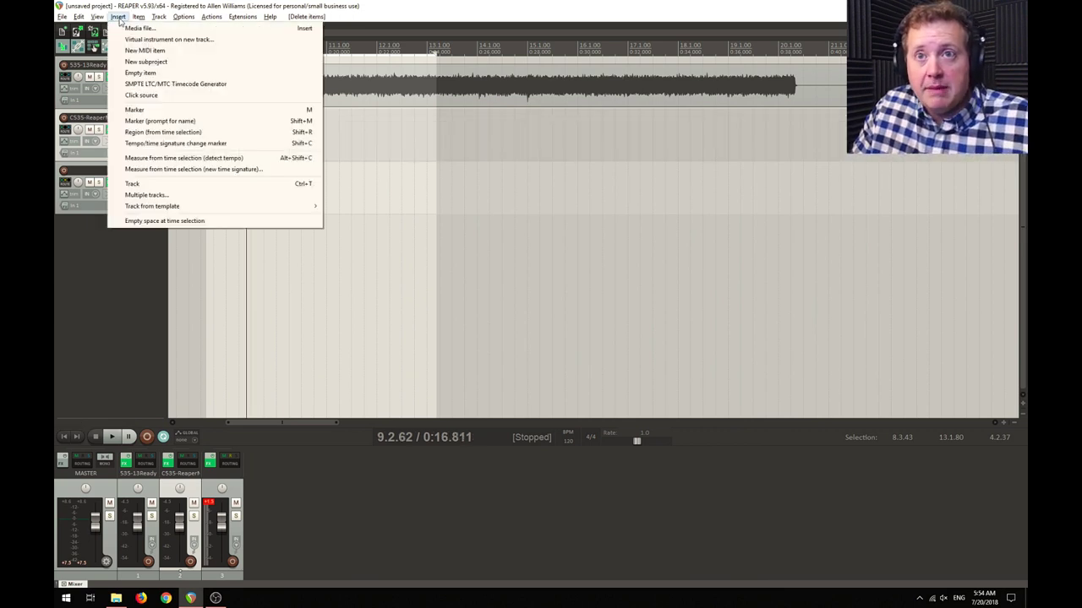
click(130, 29)
double_click(348, 151)
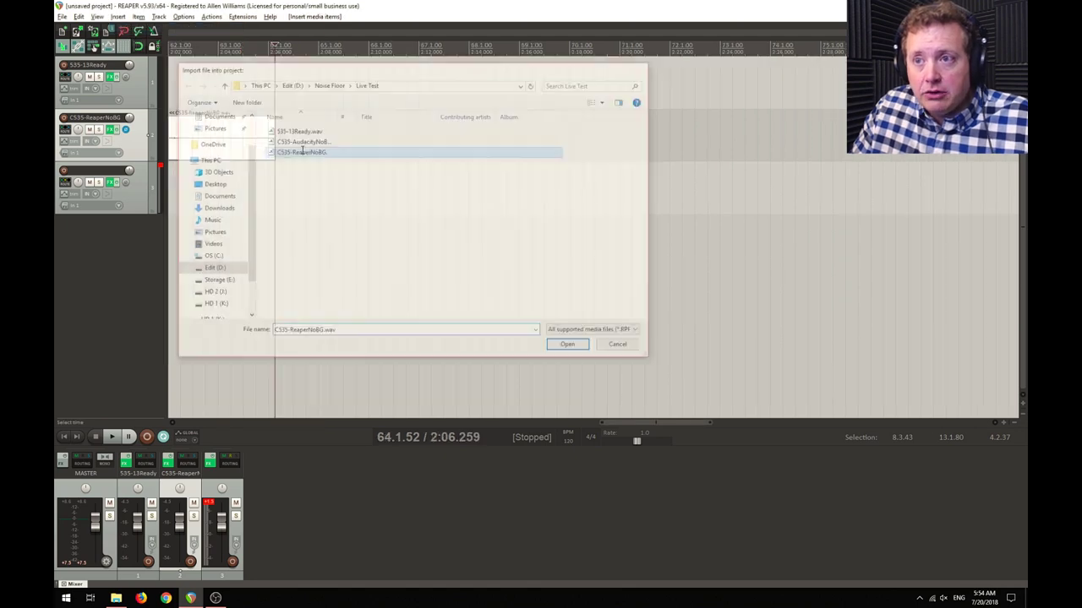
Align the new clip with the project start and set playback to begin just before the speech
scroll(254, 139, down, 5)
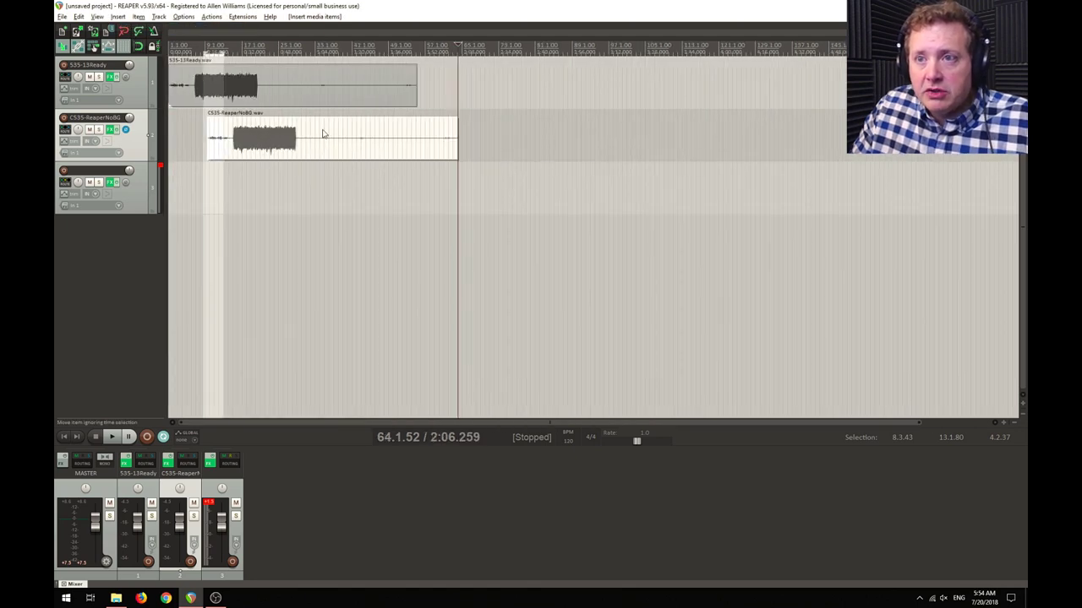
drag(322, 134, 283, 134)
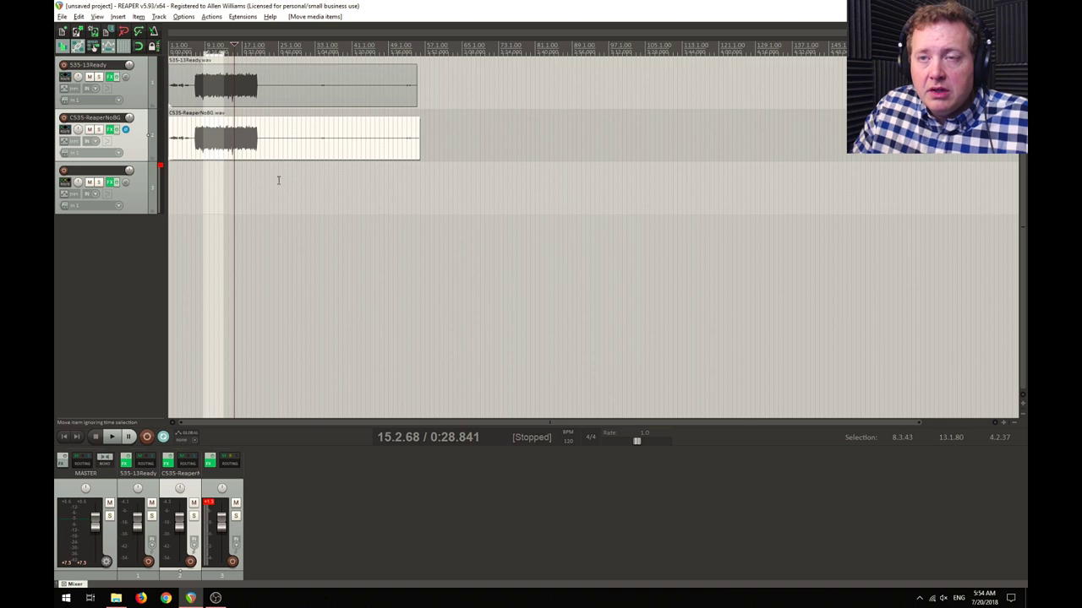
scroll(292, 239, up, 5)
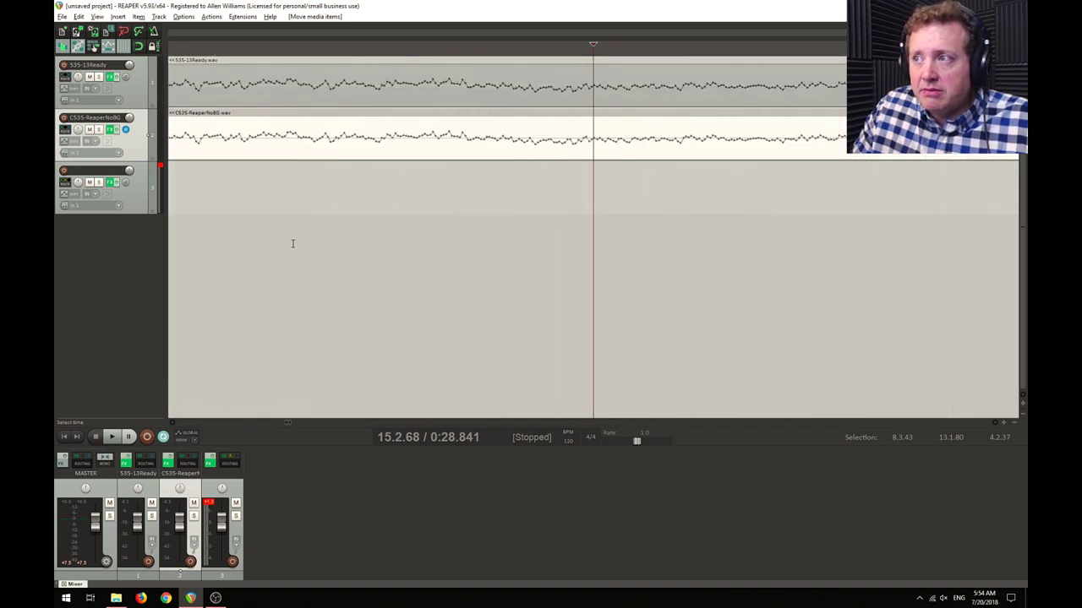
scroll(293, 243, up, 2)
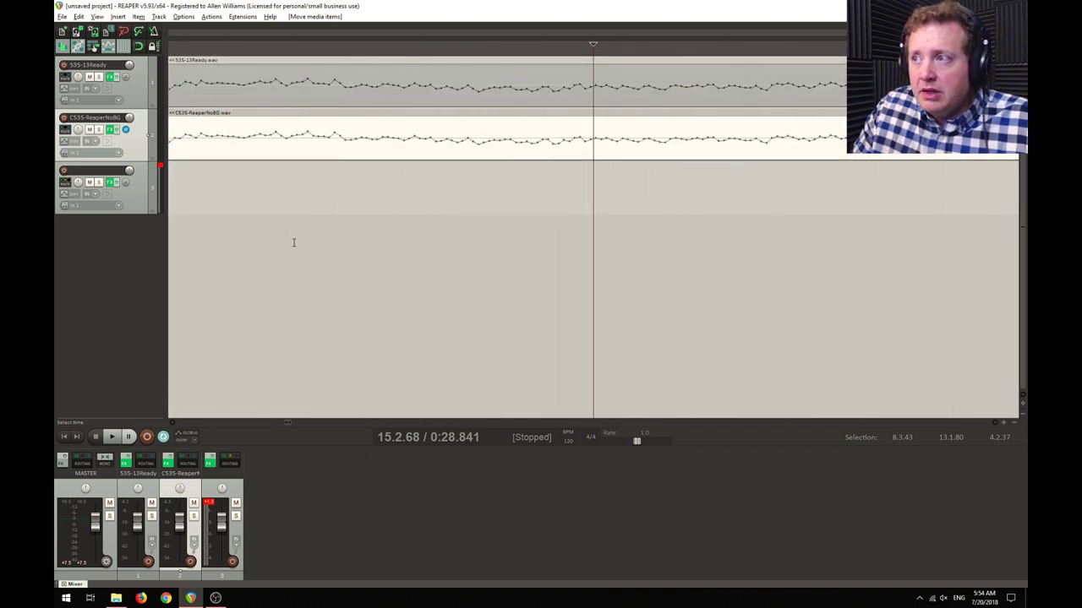
scroll(293, 243, down, 8)
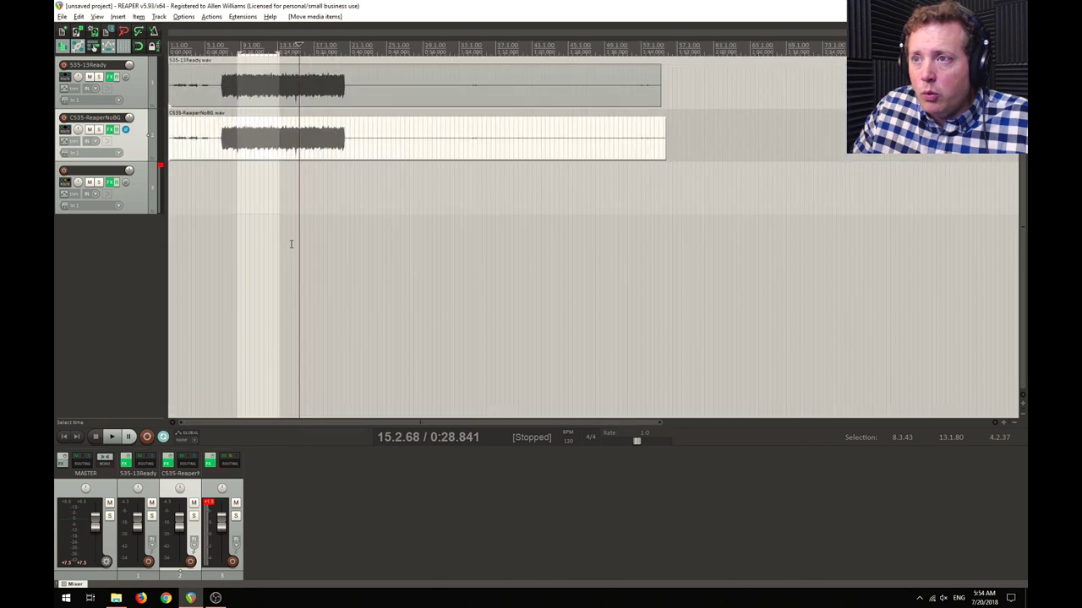
click(250, 148)
Play the project and view SPAN on track 3 showing a near-silent null, then close it
key(space)
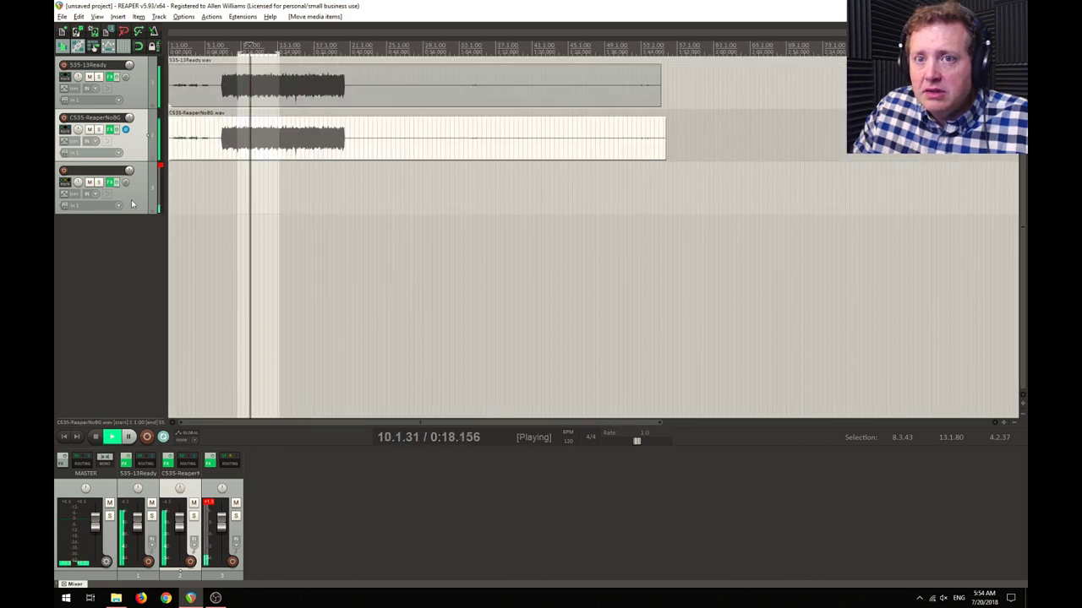
click(112, 184)
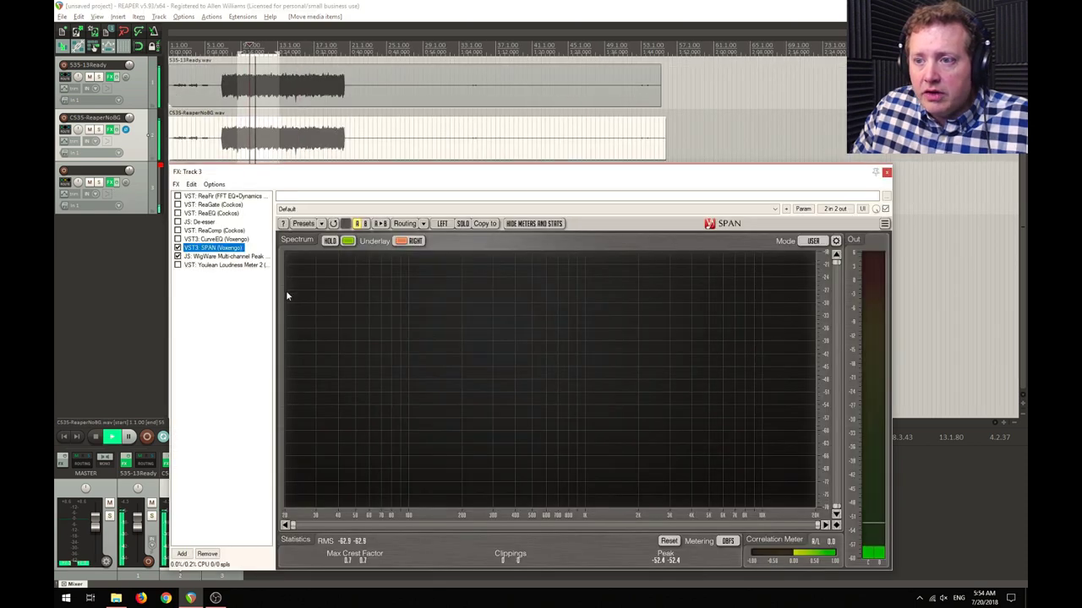
click(887, 173)
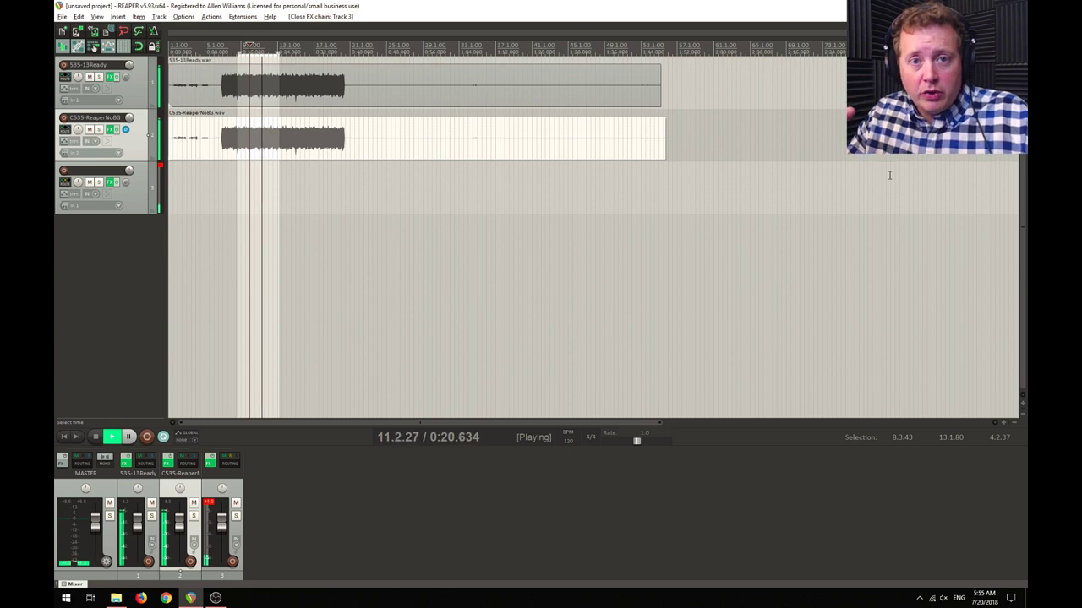